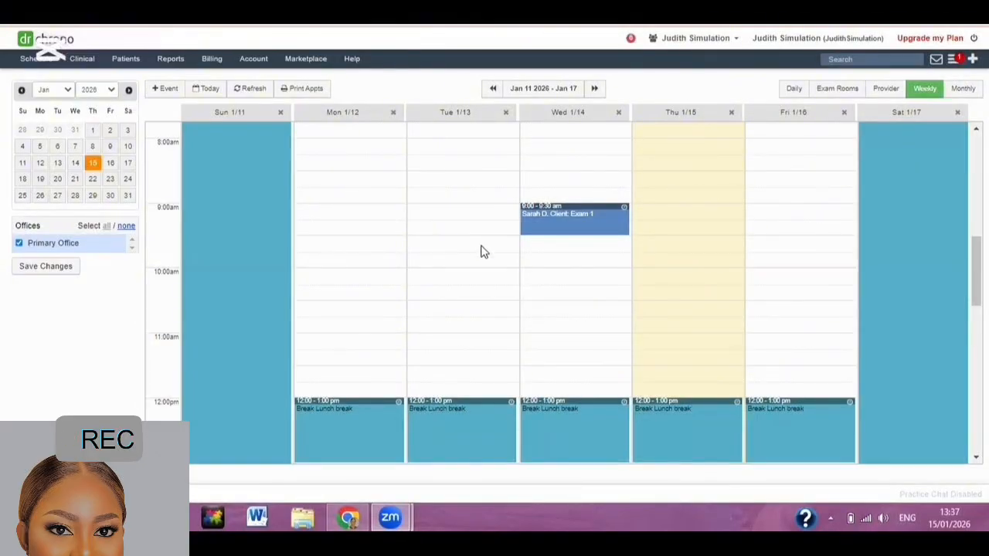
# Review the Jan 11–17, 2026 weekly schedule and drop down the Patients menu.
pyautogui.moveTo(567, 207)
pyautogui.moveTo(526, 221)
pyautogui.moveTo(277, 235)
pyautogui.moveTo(125, 62)
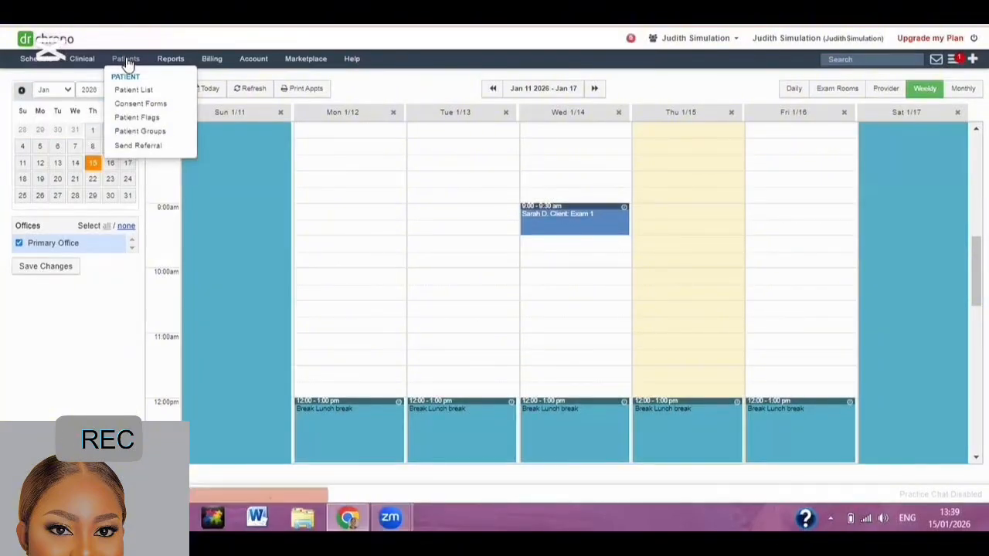
# Go to the Patient List and start adding a new patient.
pyautogui.click(133, 90)
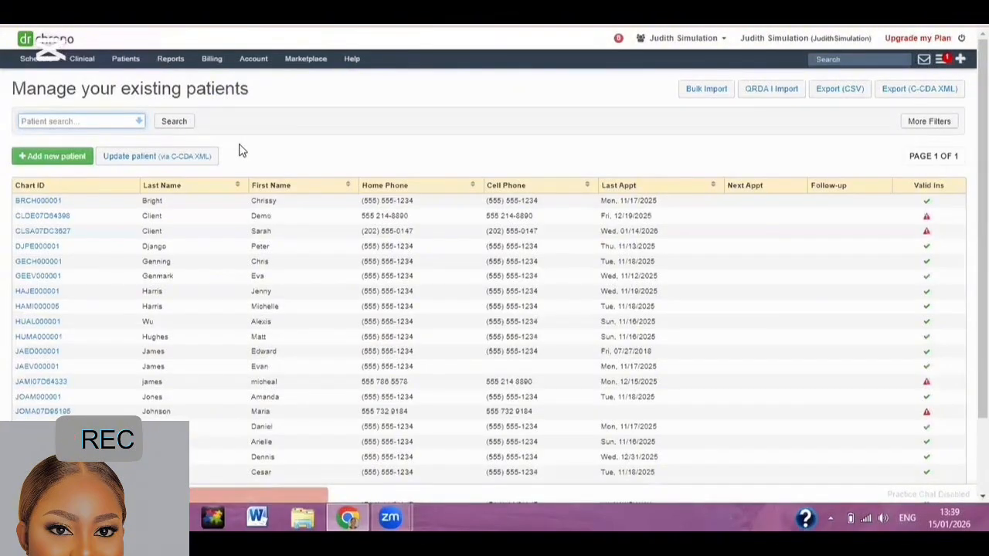
pyautogui.click(61, 159)
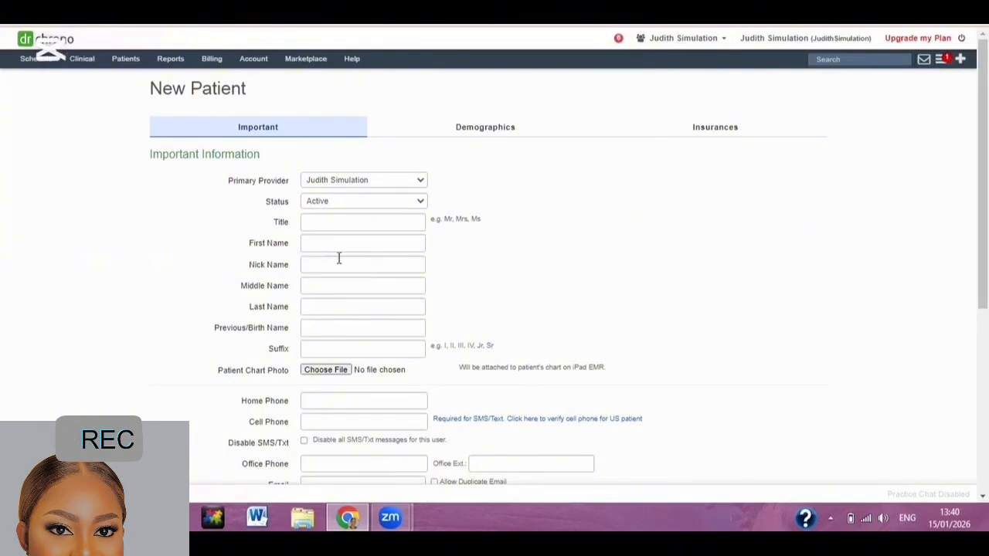
# Enter title Mr and the patient's first, middle and last names.
pyautogui.click(502, 129)
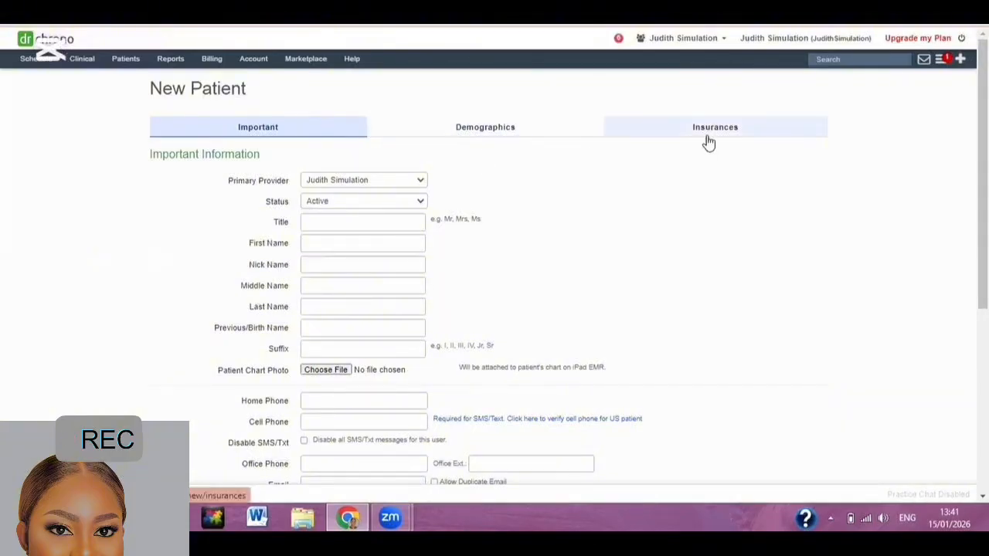
pyautogui.click(353, 225)
pyautogui.write('Mr')
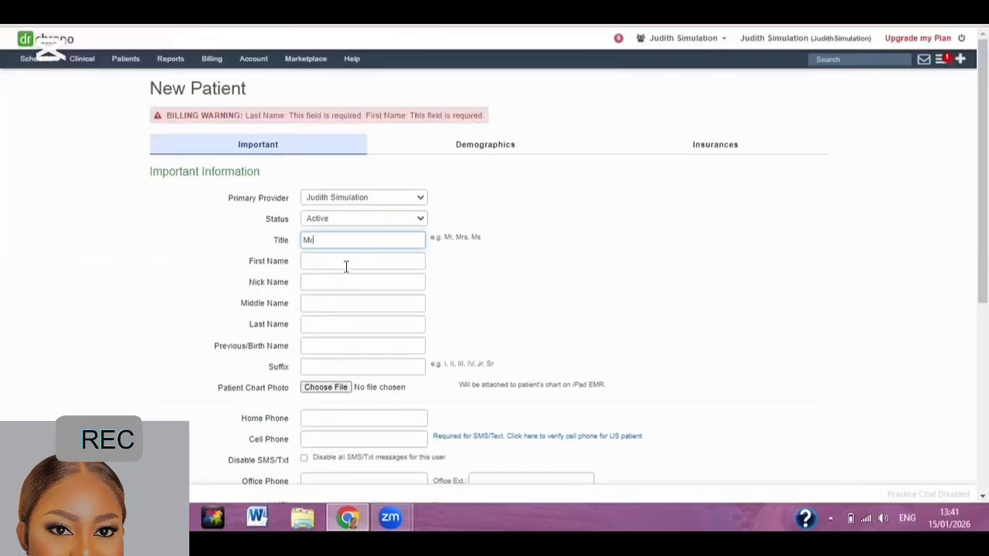
pyautogui.click(346, 263)
pyautogui.write('Williams')
pyautogui.click(347, 303)
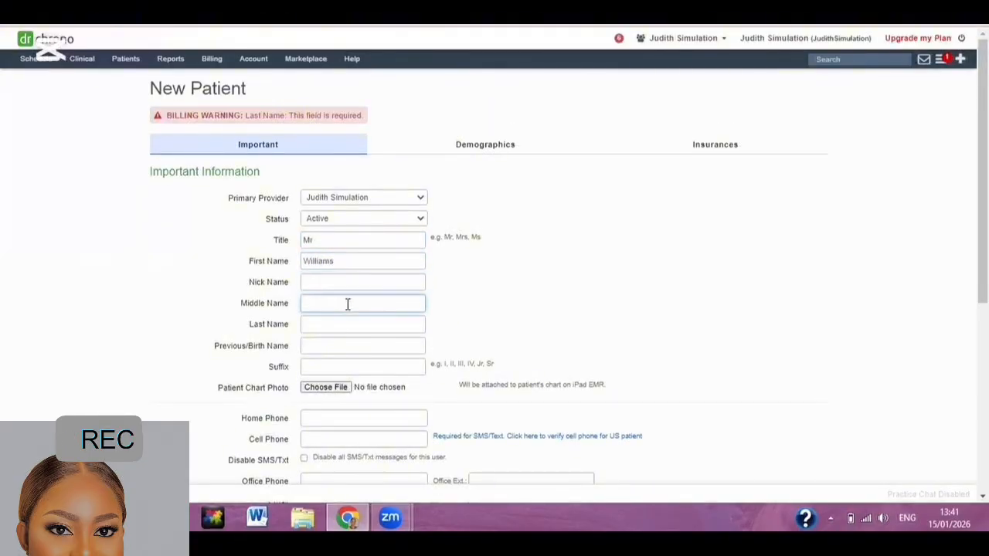
pyautogui.write('Demo')
pyautogui.click(347, 325)
pyautogui.write('Client')
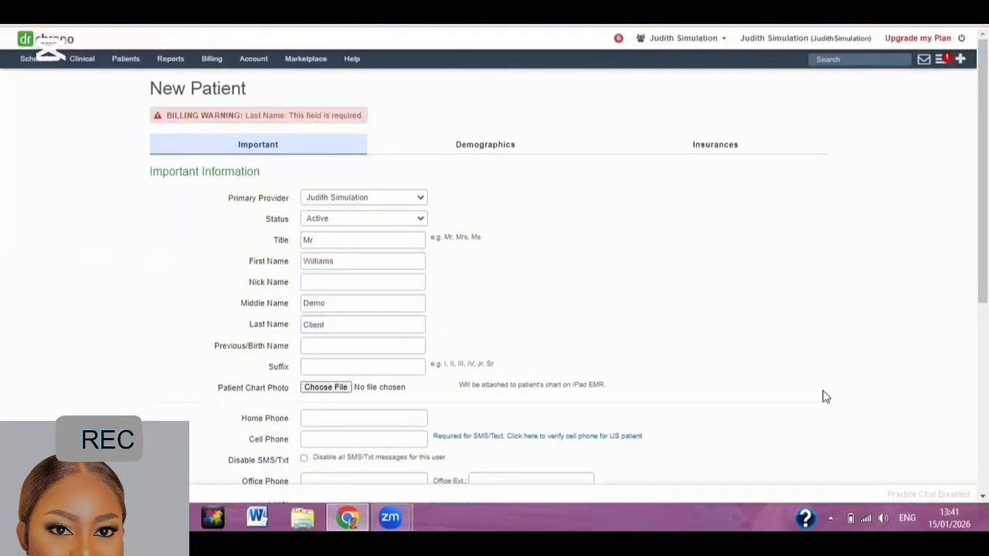
# Enter the home phone number and paste the same number into Cell Phone.
pyautogui.scroll(-2, 824, 394)
pyautogui.click(366, 302)
pyautogui.write('202 555 01')
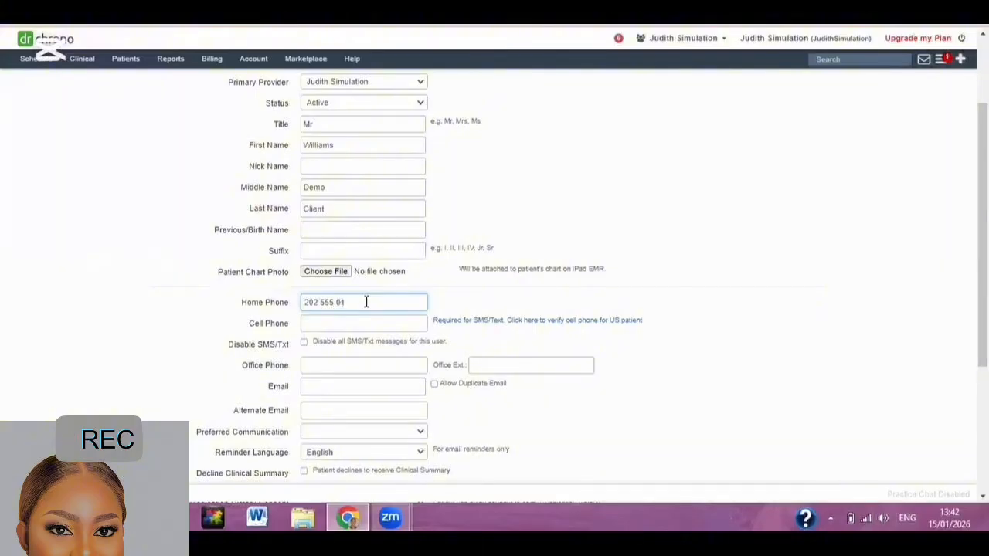
pyautogui.write('47')
pyautogui.hotkey('ctrl', 'a')
pyautogui.hotkey('ctrl', 'c')
pyautogui.rightClick(349, 324)
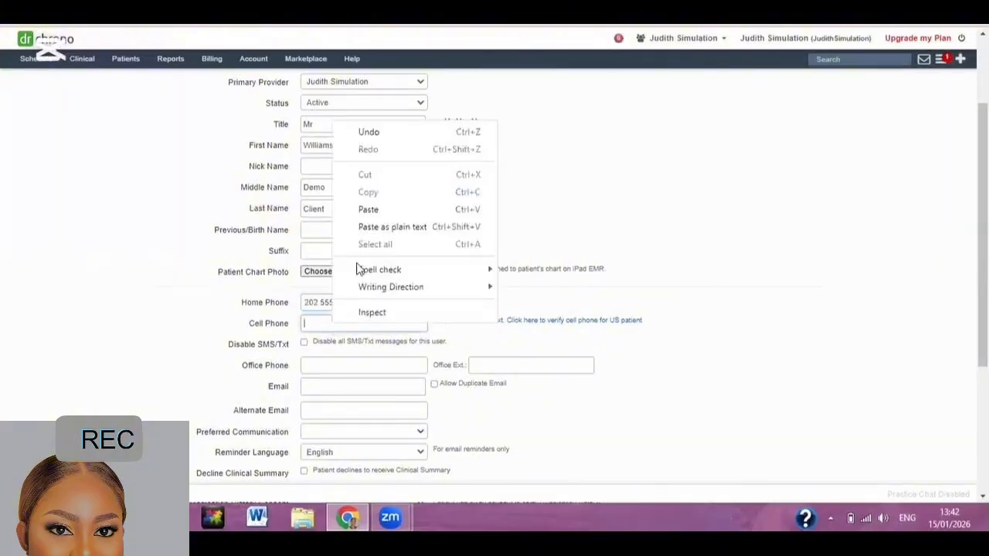
pyautogui.click(371, 208)
pyautogui.scroll(-2, 632, 394)
pyautogui.scroll(3, 531, 325)
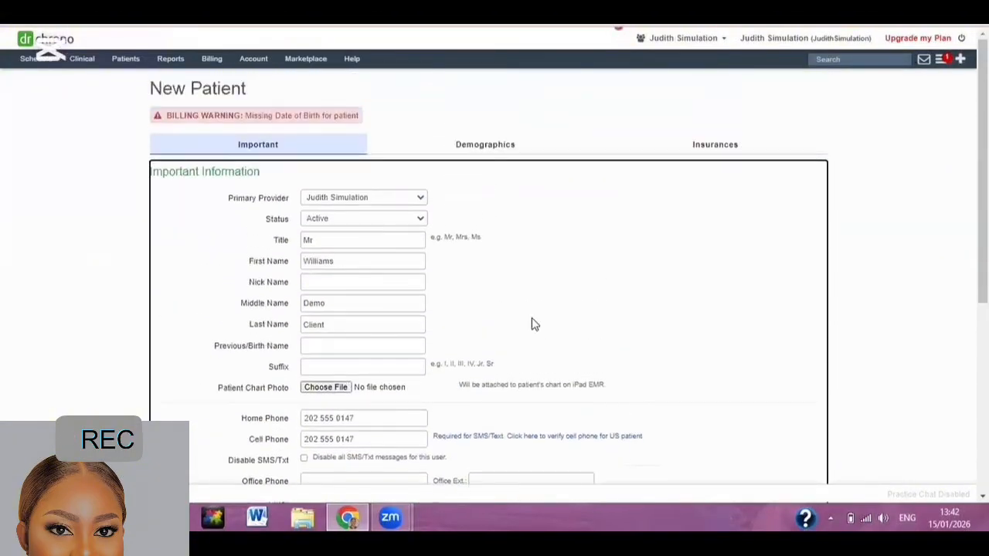
pyautogui.click(456, 146)
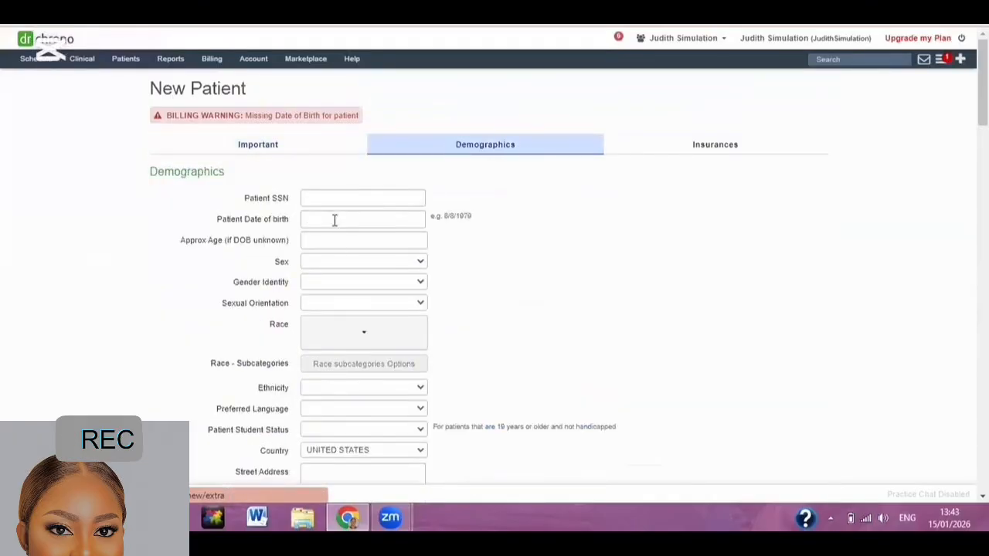
pyautogui.click(334, 219)
pyautogui.click(344, 239)
pyautogui.click(340, 310)
pyautogui.click(390, 238)
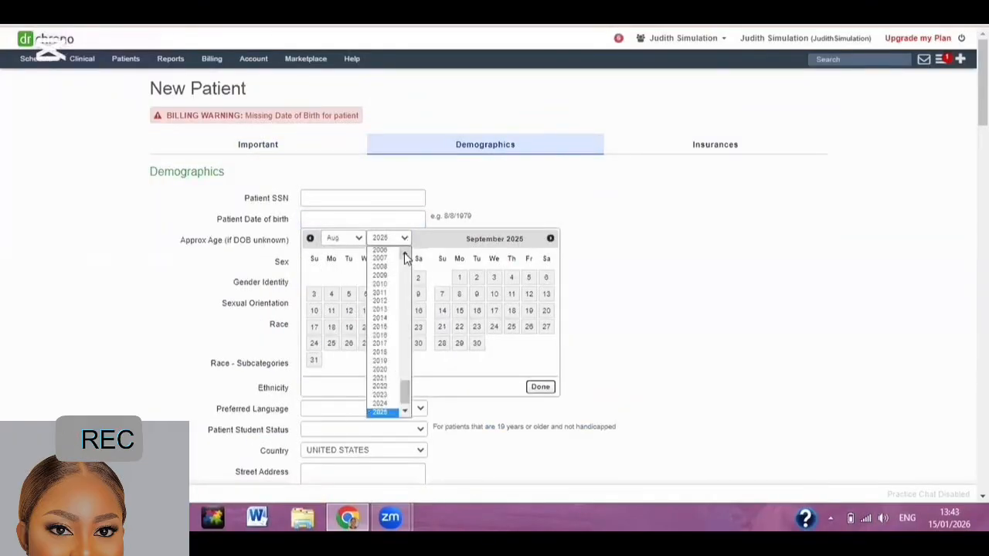
pyautogui.scroll(8, 398, 263)
pyautogui.click(390, 283)
pyautogui.click(332, 311)
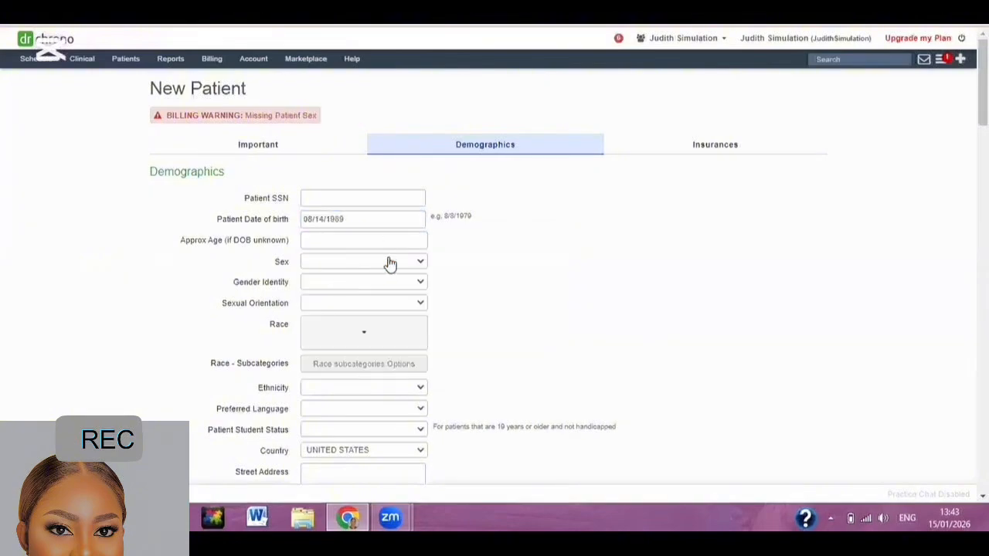
# Set sex to Male and enter the patient's street address.
pyautogui.click(388, 262)
pyautogui.click(363, 289)
pyautogui.scroll(-1, 841, 320)
pyautogui.scroll(-1, 840, 319)
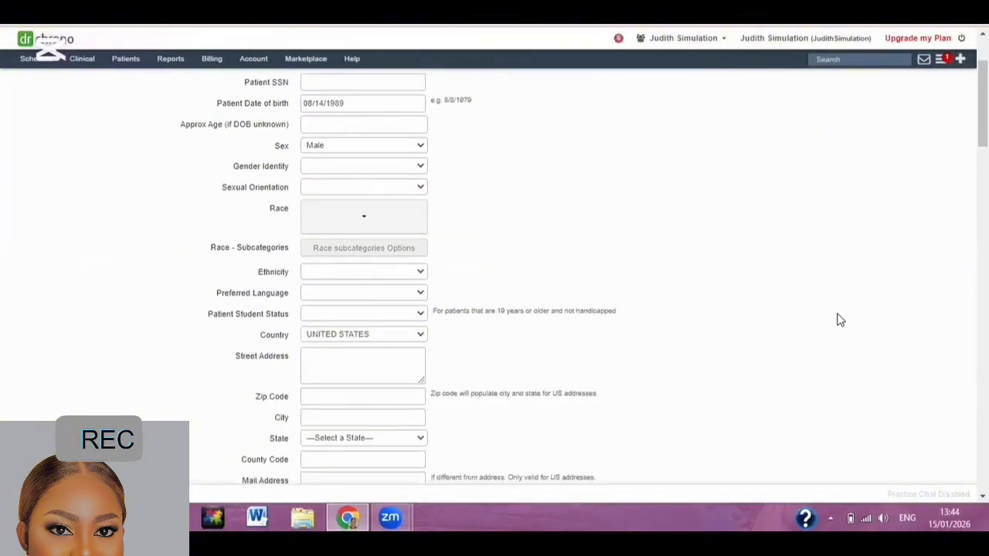
pyautogui.click(366, 366)
pyautogui.write('1234 XYZ')
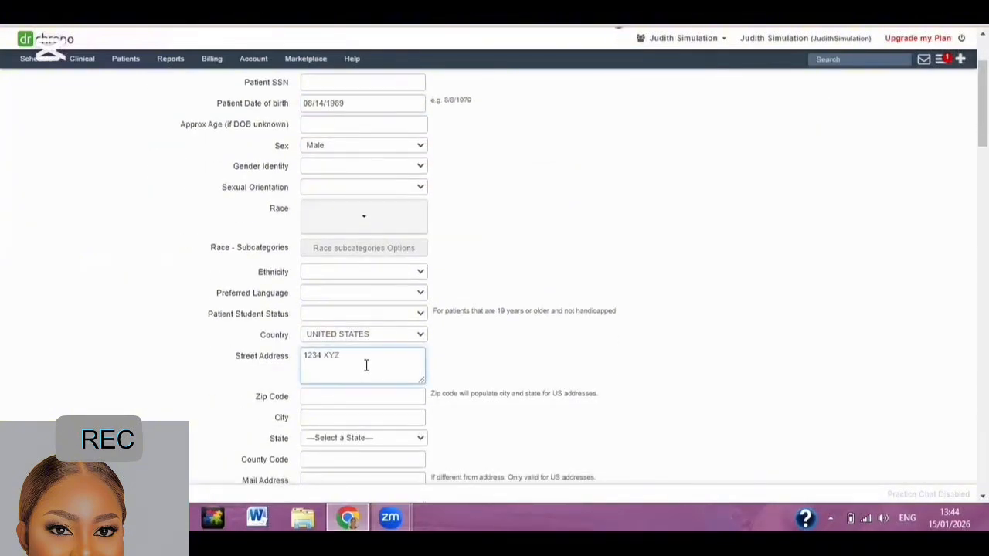
pyautogui.write(' Street')
pyautogui.scroll(2, 773, 122)
pyautogui.click(703, 122)
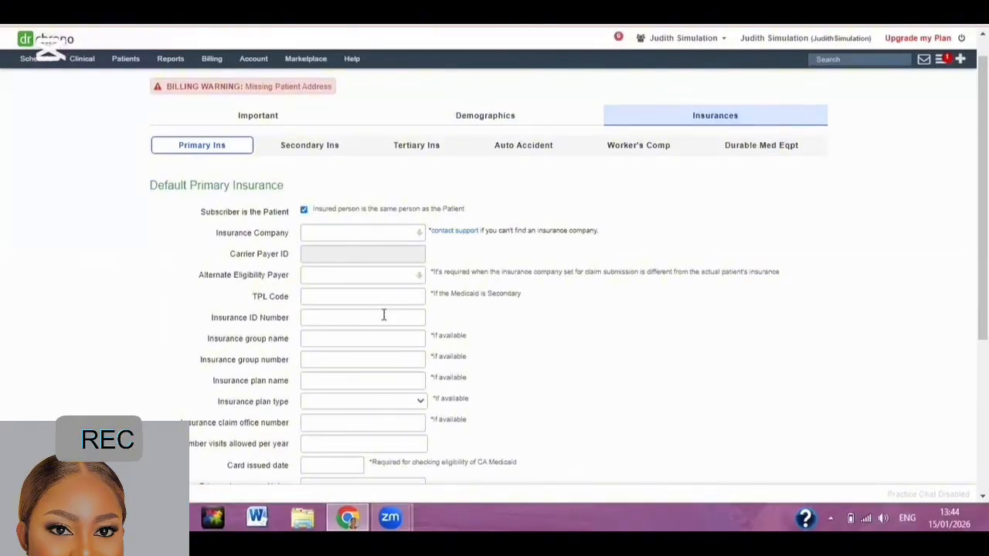
# Set primary insurance to Blue Cross Blue Shield of SC (PPO) with insurance ID and group numbers.
pyautogui.click(374, 233)
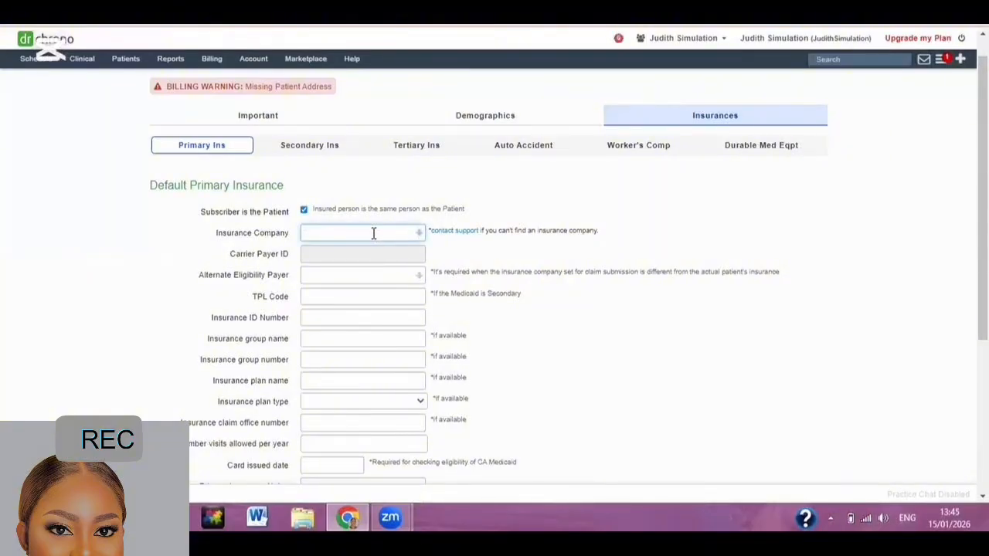
pyautogui.write('blue cross blue shield')
pyautogui.click(380, 318)
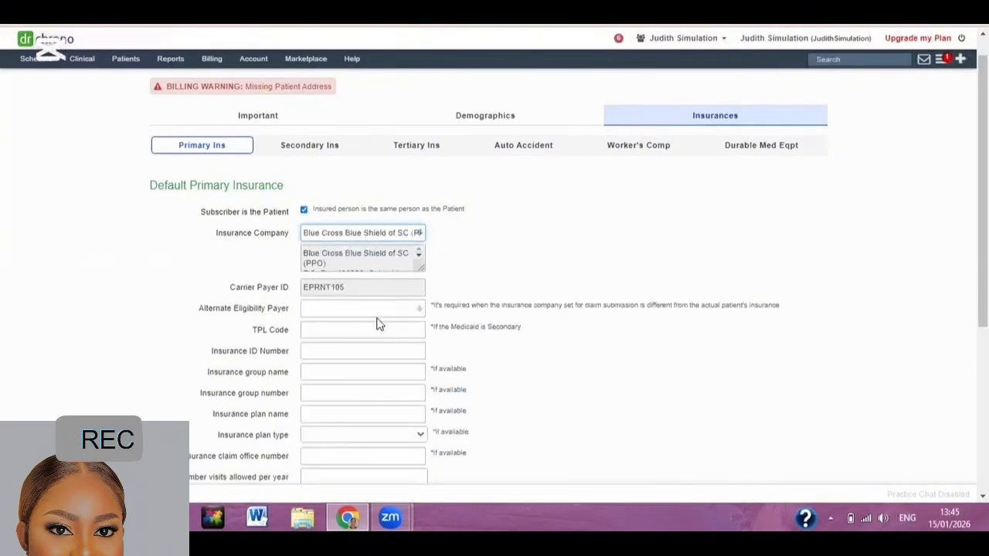
pyautogui.click(310, 350)
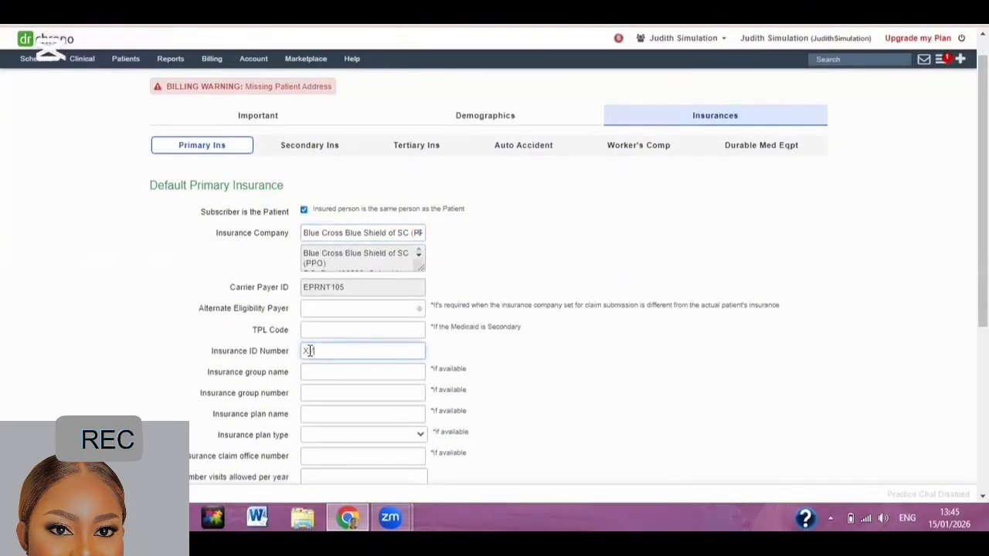
pyautogui.write('XYZ123456789')
pyautogui.click(314, 394)
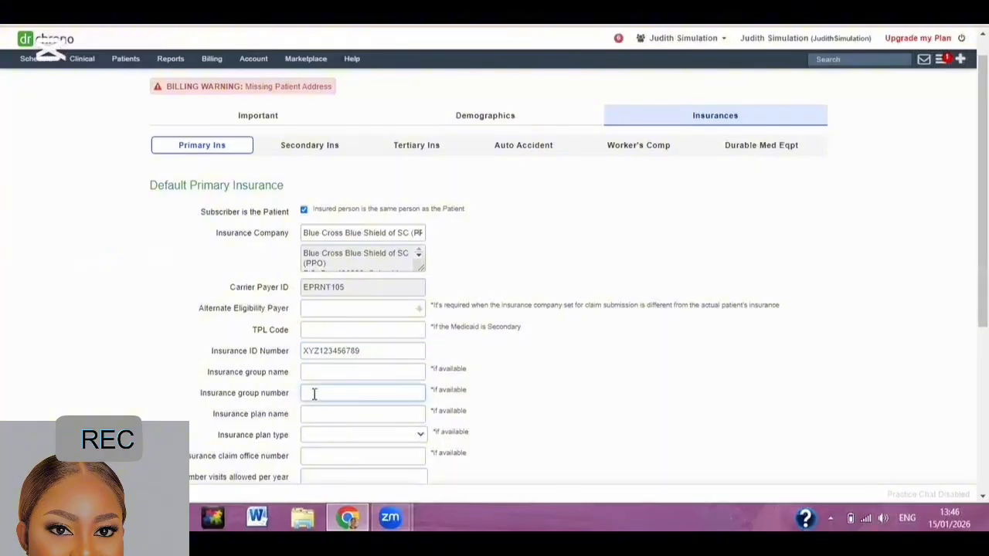
pyautogui.write('GRP12346')
pyautogui.scroll(-4, 867, 426)
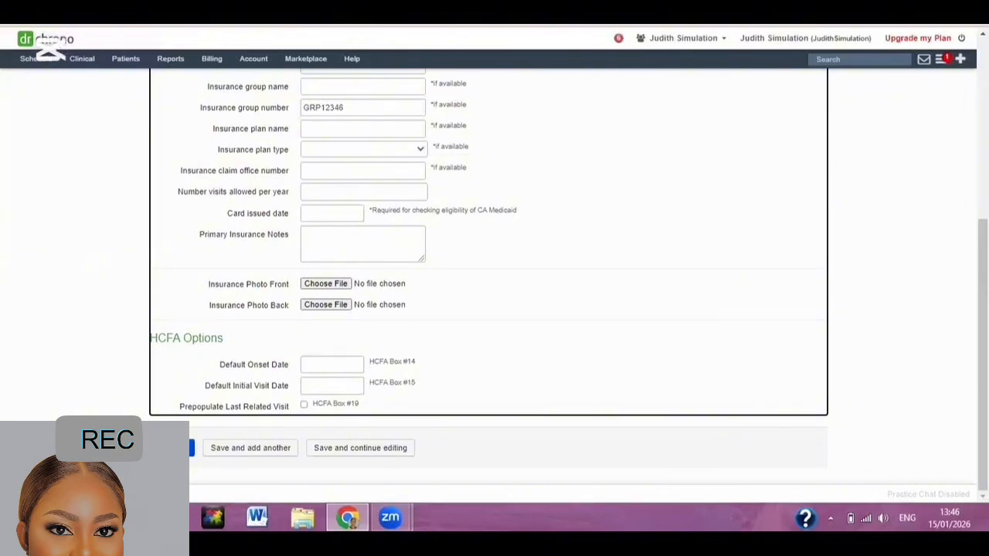
# Save the new patient record and return to the weekly schedule.
pyautogui.click(178, 448)
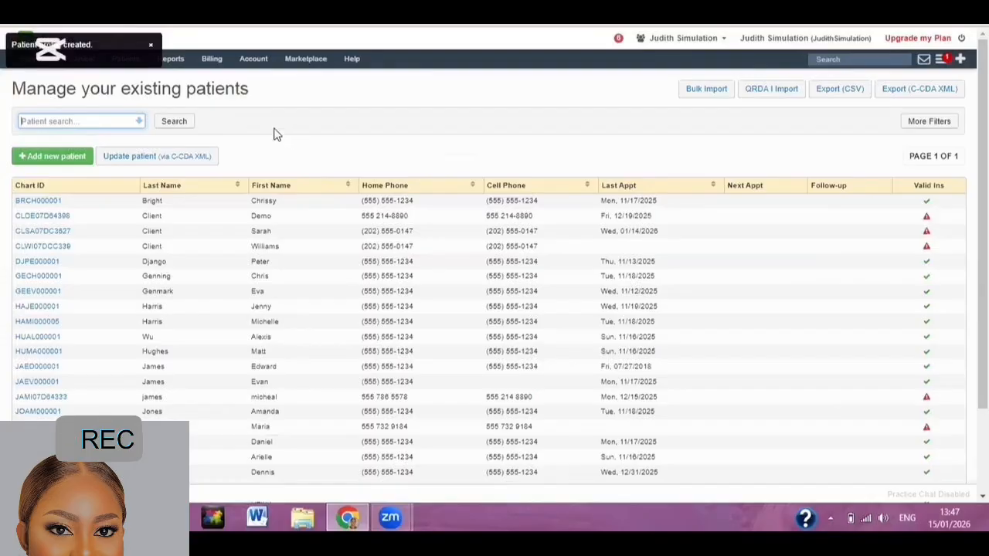
pyautogui.click(44, 63)
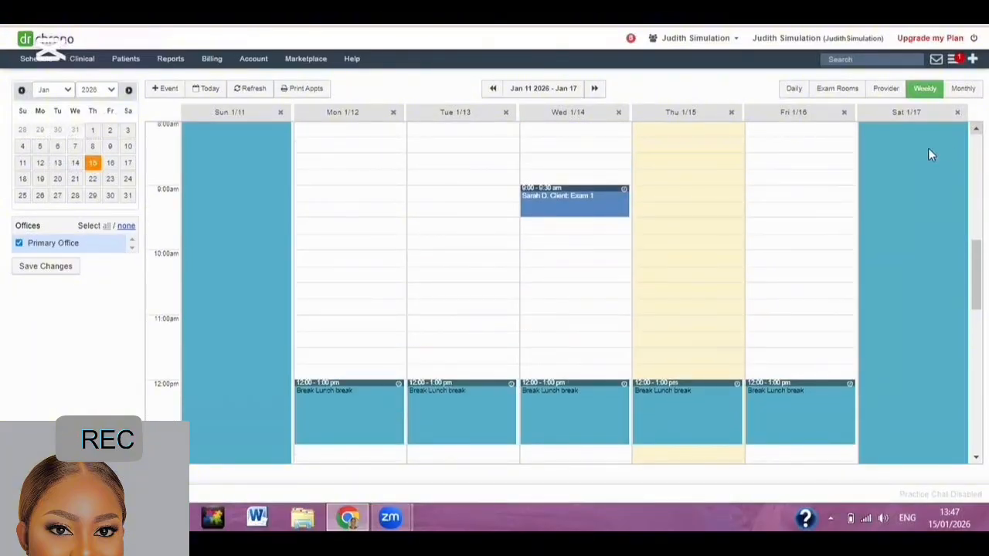
pyautogui.moveTo(607, 211)
# Start a Friday 01/16/2026 9:45 appointment with New Patient left unticked.
pyautogui.click(793, 251)
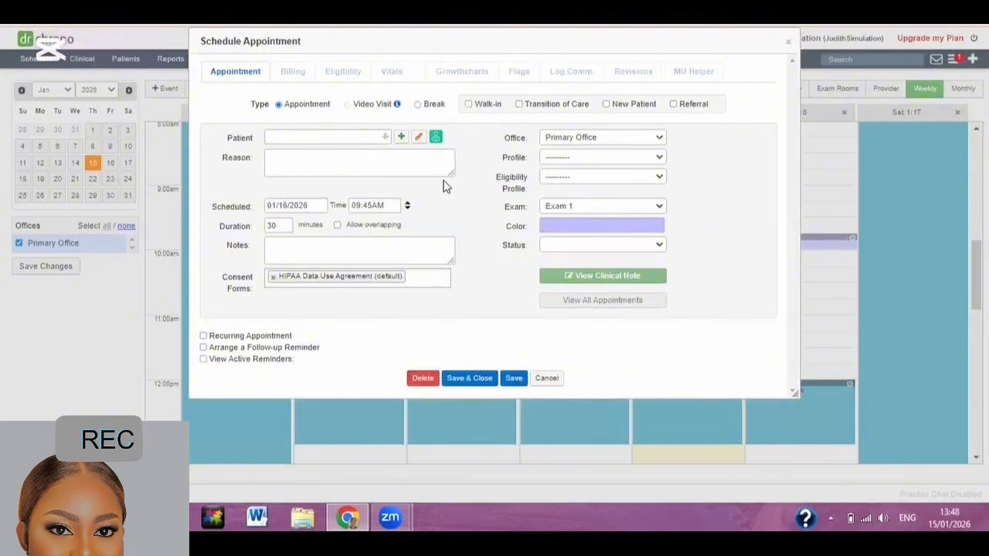
pyautogui.click(606, 104)
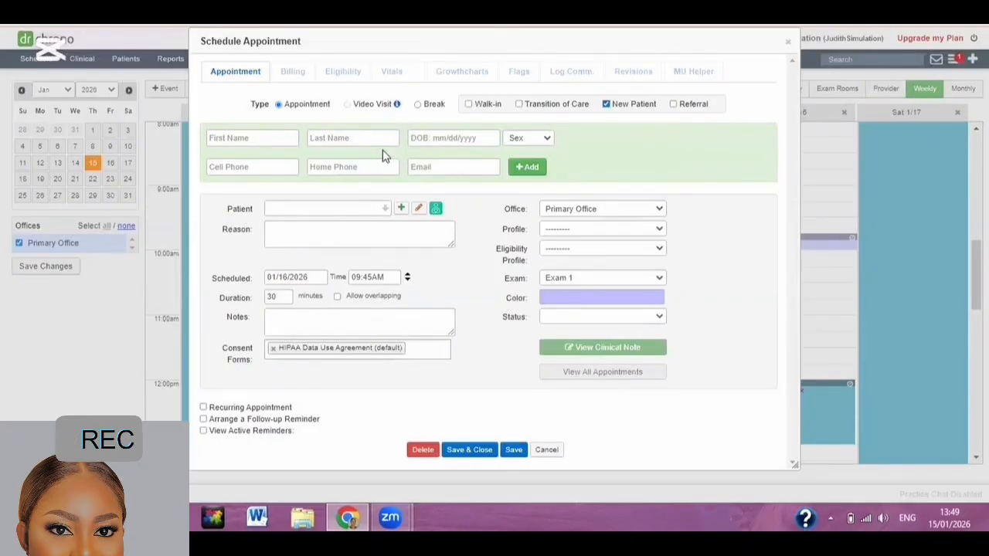
pyautogui.click(605, 104)
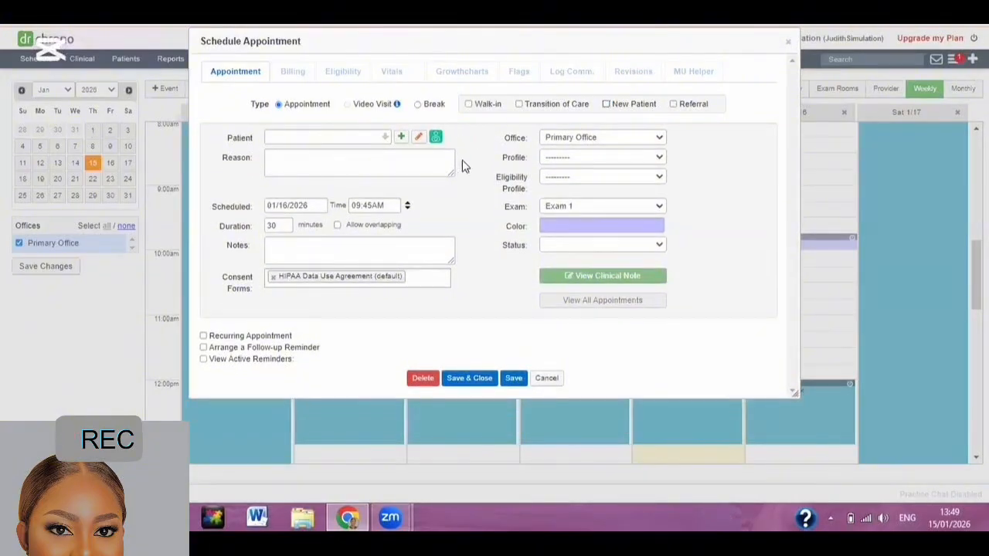
pyautogui.click(324, 137)
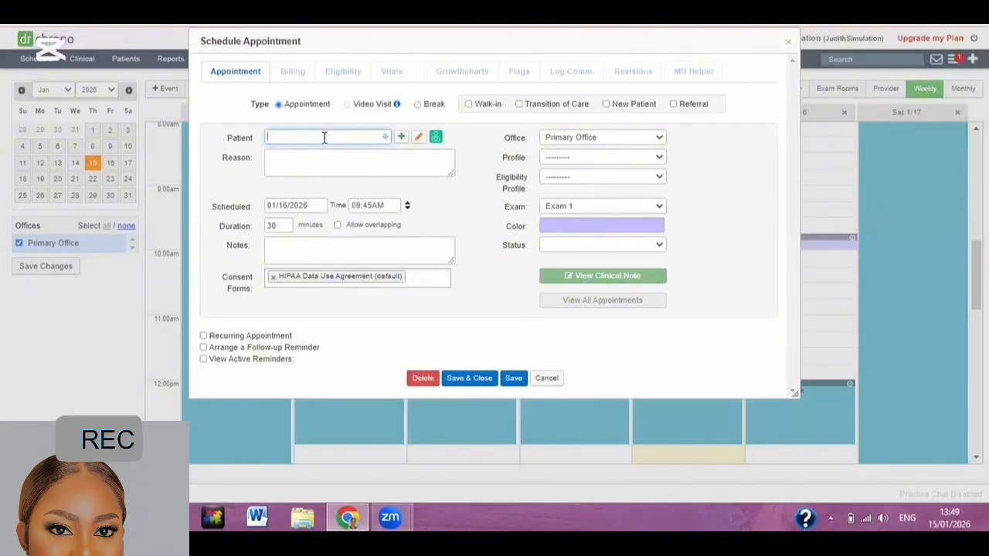
# Assign the newly registered patient and enter a headache visit reason.
pyautogui.write('Willi')
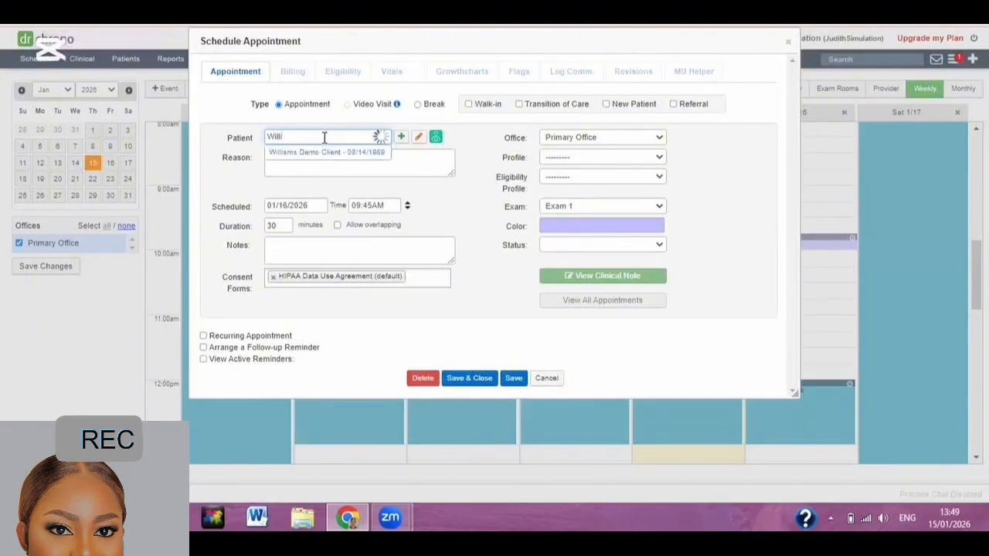
pyautogui.click(338, 159)
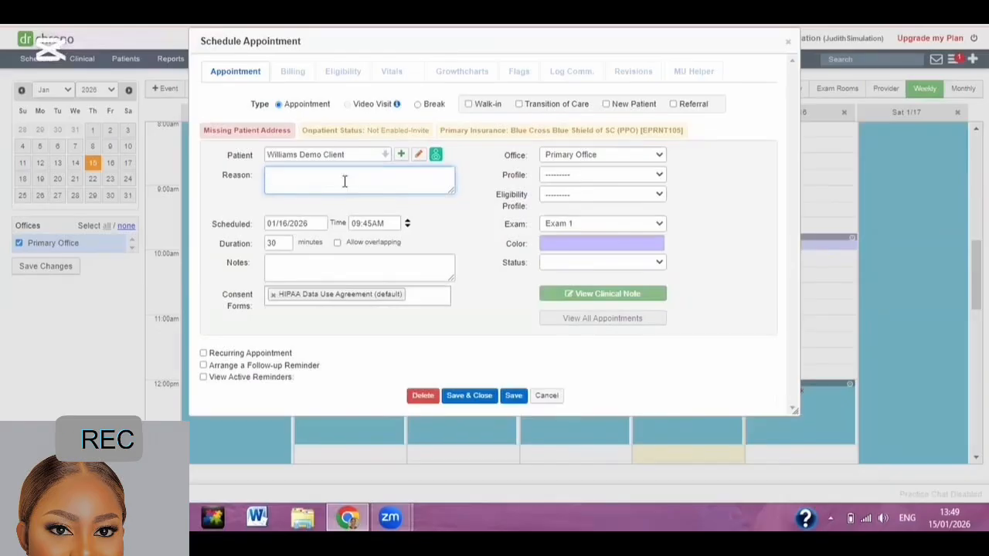
pyautogui.write('Headache for two weeks')
pyautogui.click(423, 216)
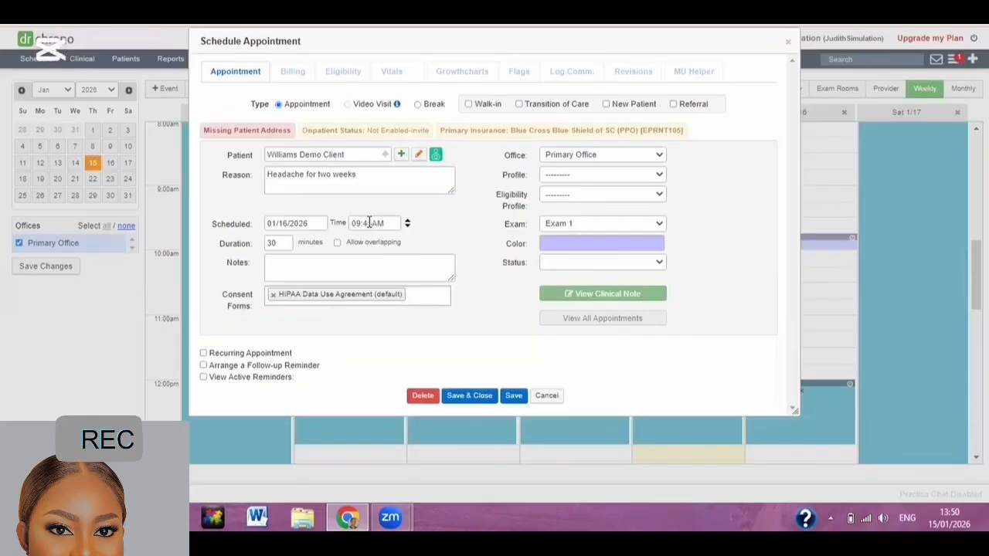
# Change the appointment time to 10:00AM.
pyautogui.click(356, 223)
pyautogui.click(408, 221)
pyautogui.click(371, 221)
pyautogui.tripleClick(407, 226)
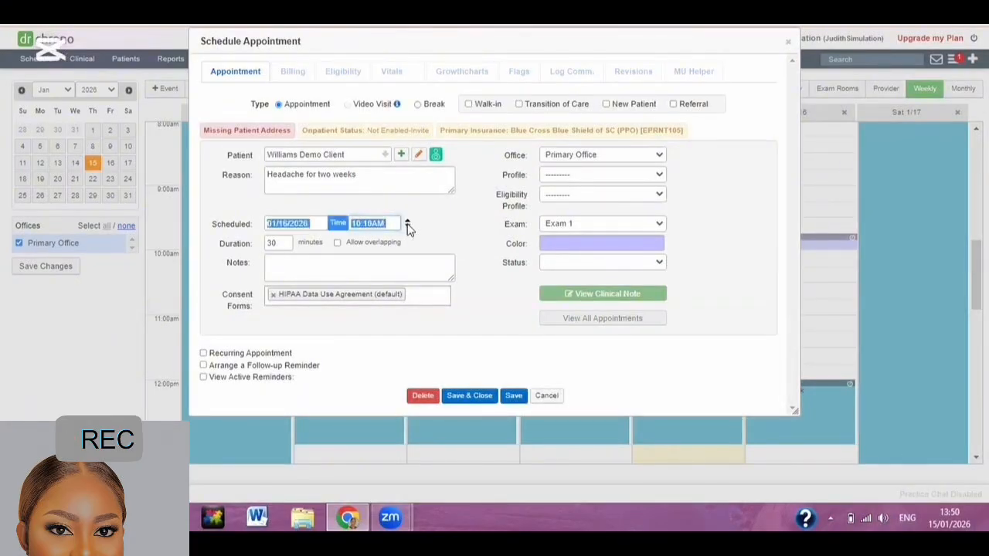
pyautogui.click(443, 227)
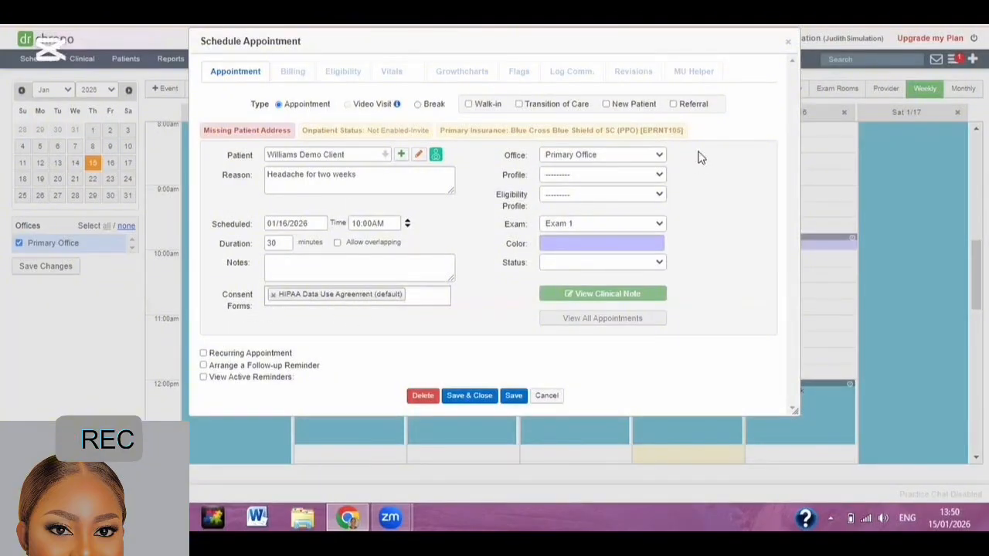
# Choose the New Patient Visit profile, then save and close the appointment.
pyautogui.click(589, 181)
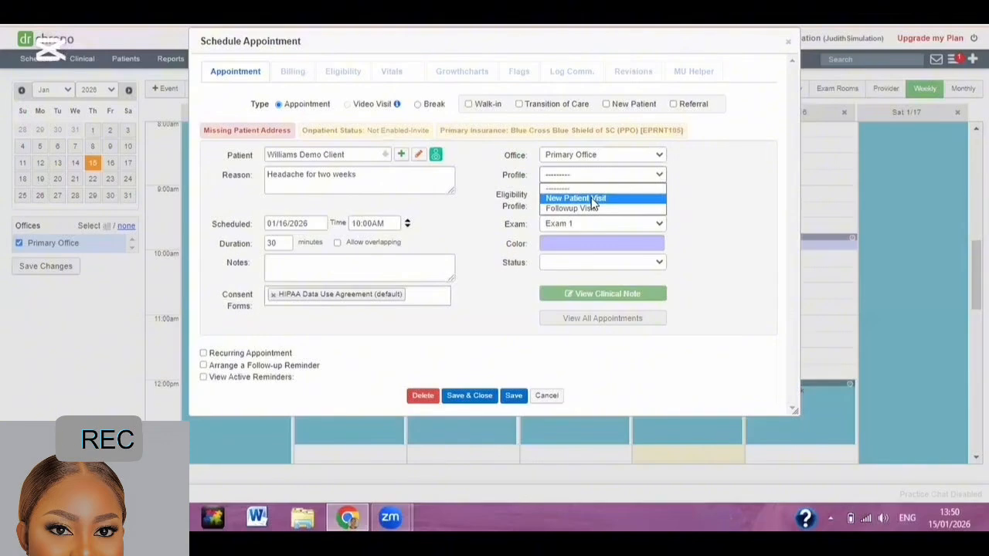
pyautogui.click(592, 199)
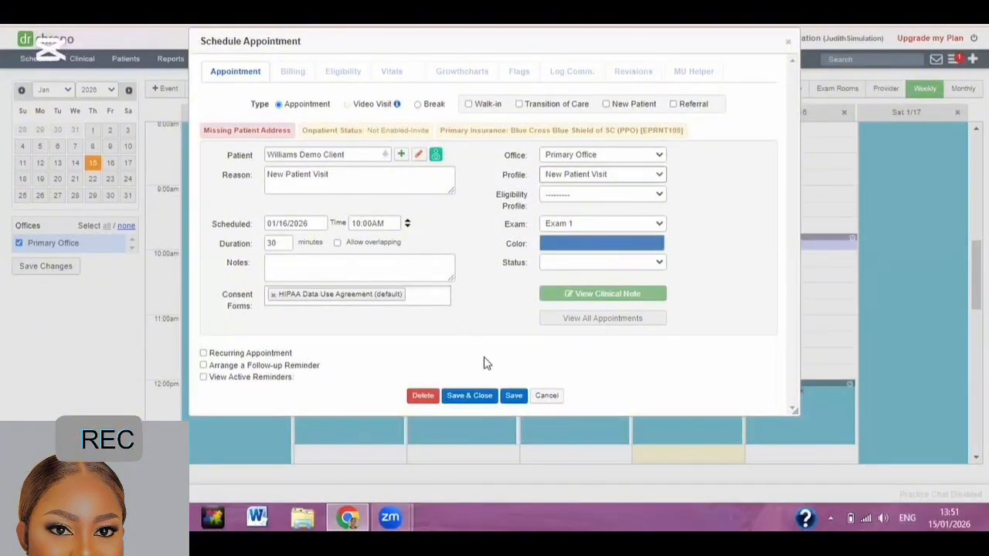
pyautogui.click(513, 397)
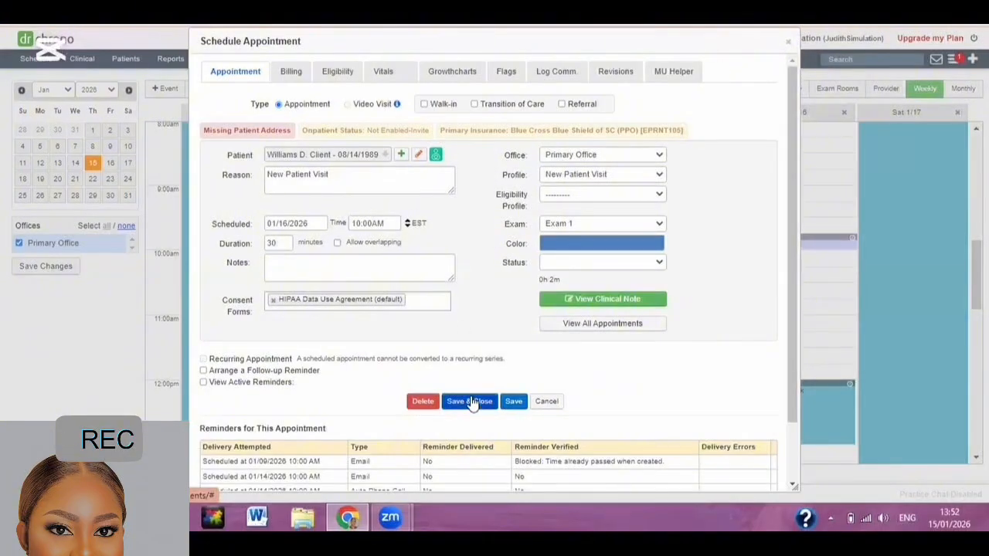
pyautogui.click(471, 399)
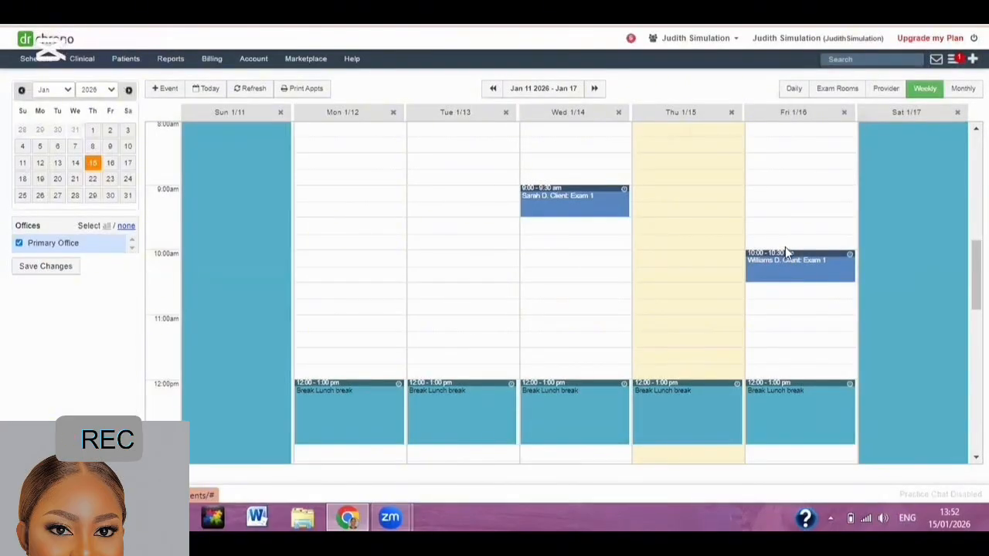
# Check the new Fri 1/16 10:00 appointment on the weekly calendar.
pyautogui.moveTo(785, 261)
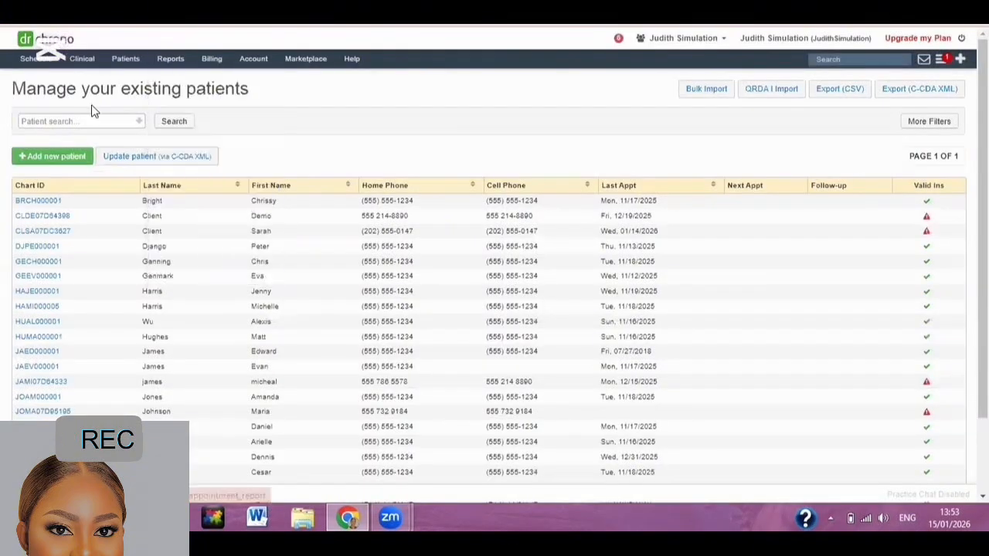
# Search patients for 'will' and open the new patient's chart.
pyautogui.click(97, 117)
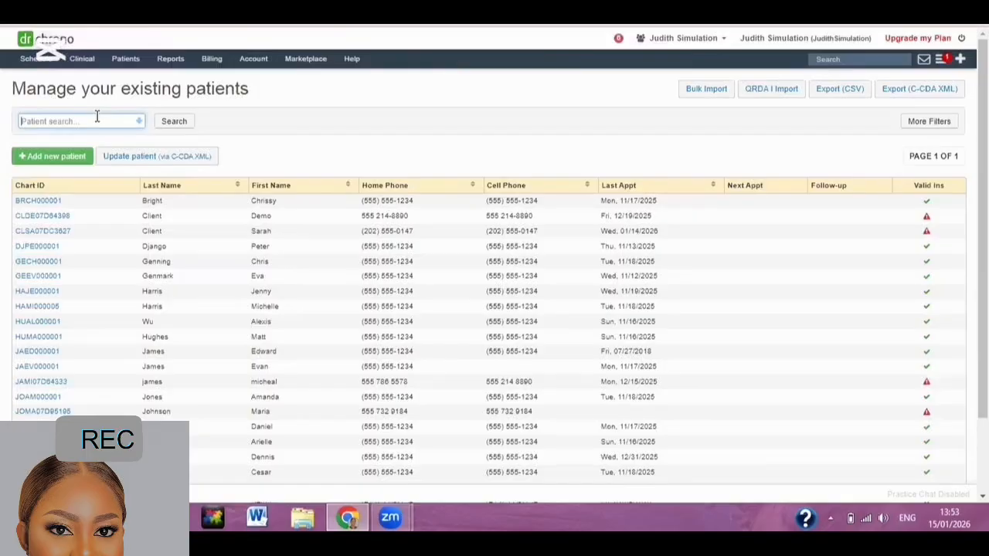
pyautogui.write('will')
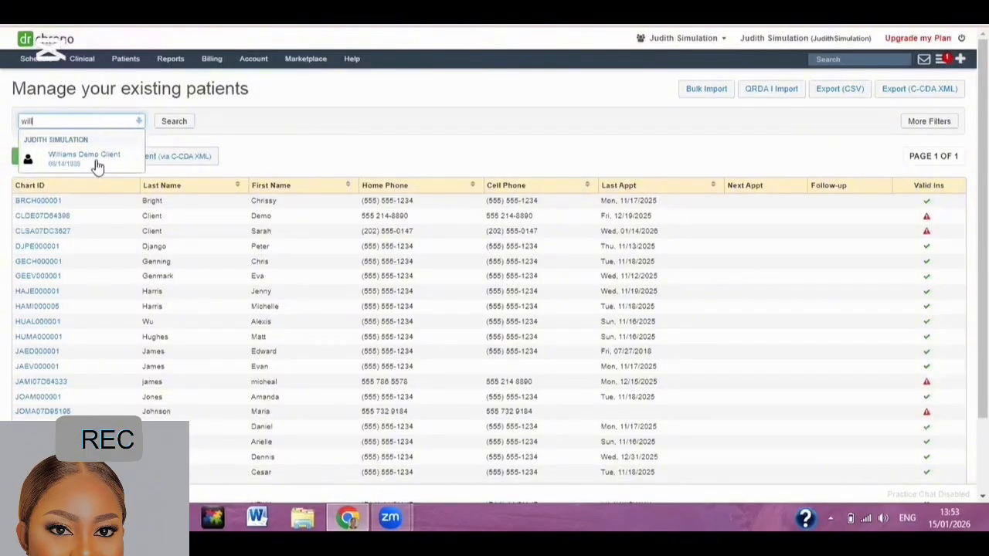
pyautogui.click(97, 162)
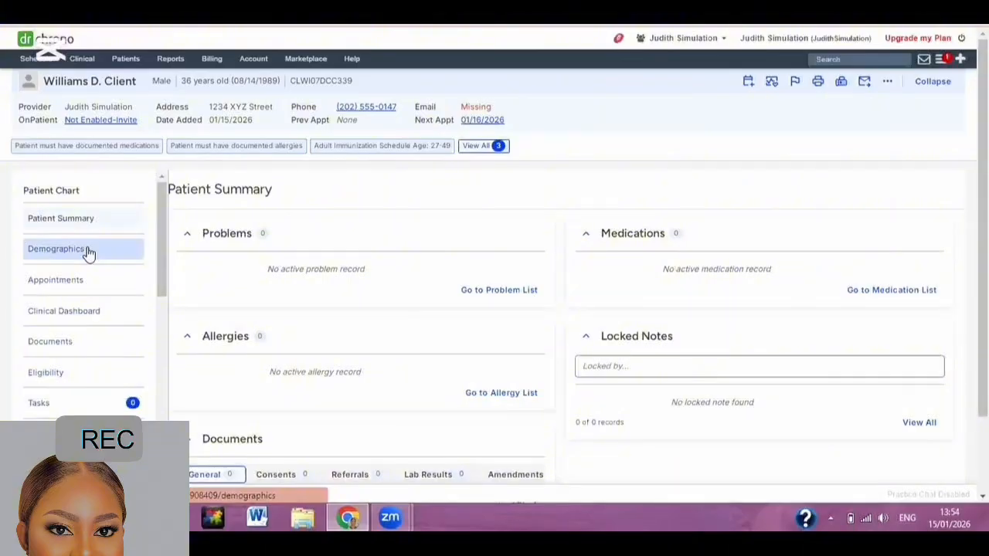
# Open the patient's Demographics page and scroll to Patient Contact, which has no email recorded.
pyautogui.click(87, 251)
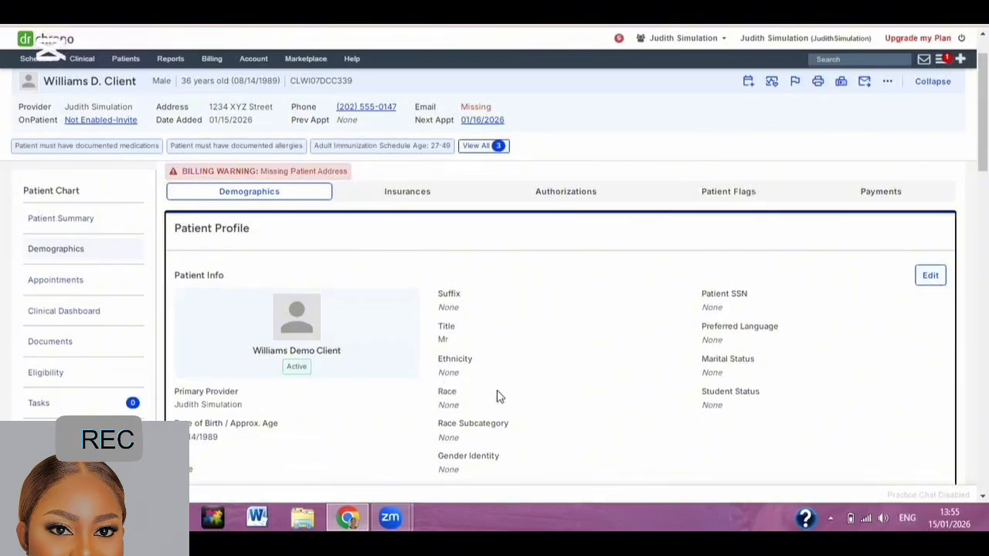
pyautogui.scroll(-1, 541, 424)
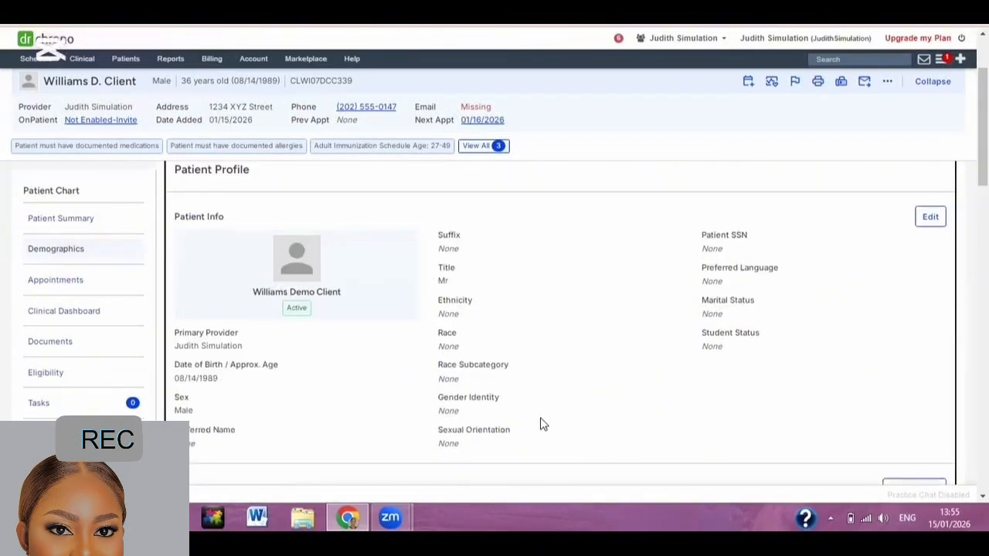
pyautogui.scroll(-1, 543, 423)
pyautogui.scroll(-1, 543, 423)
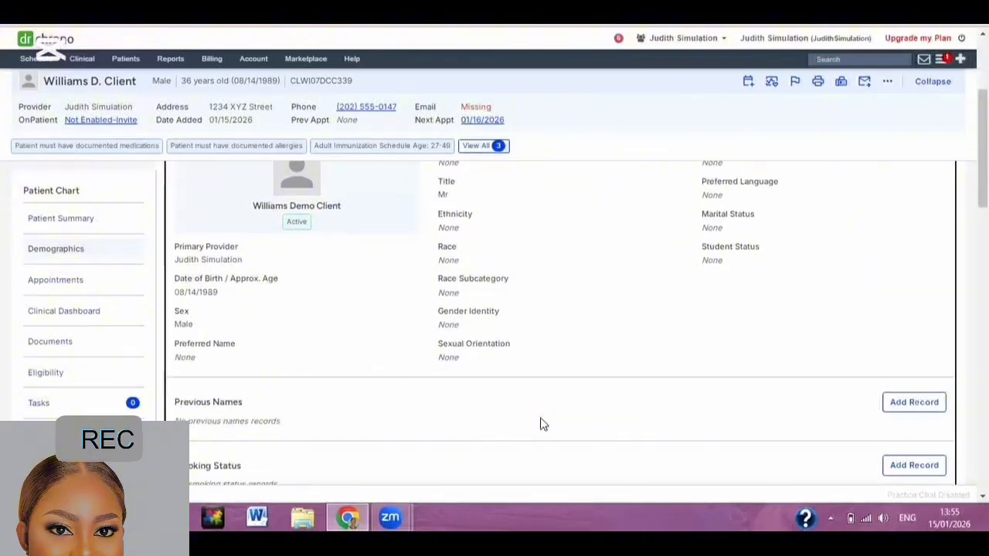
pyautogui.scroll(-5, 543, 424)
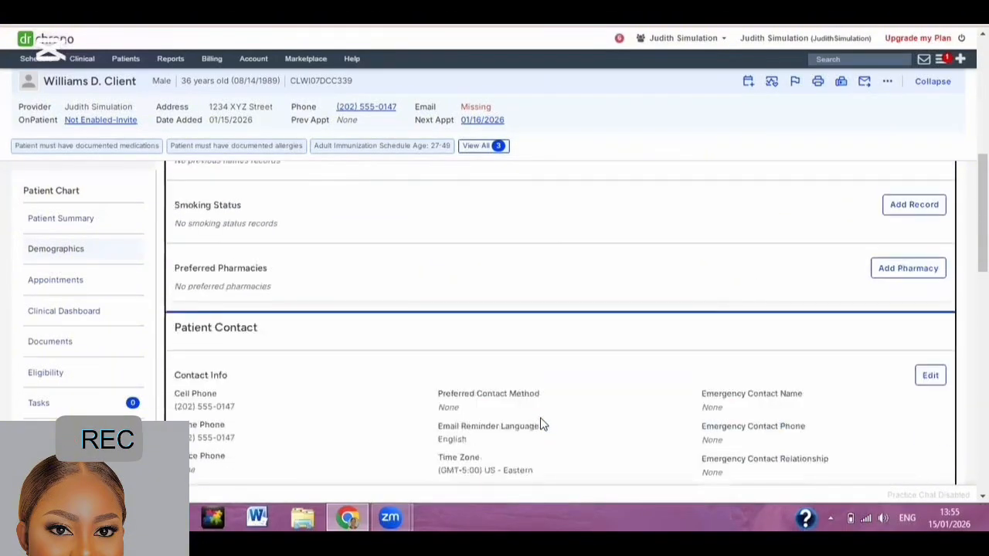
pyautogui.scroll(-1, 541, 417)
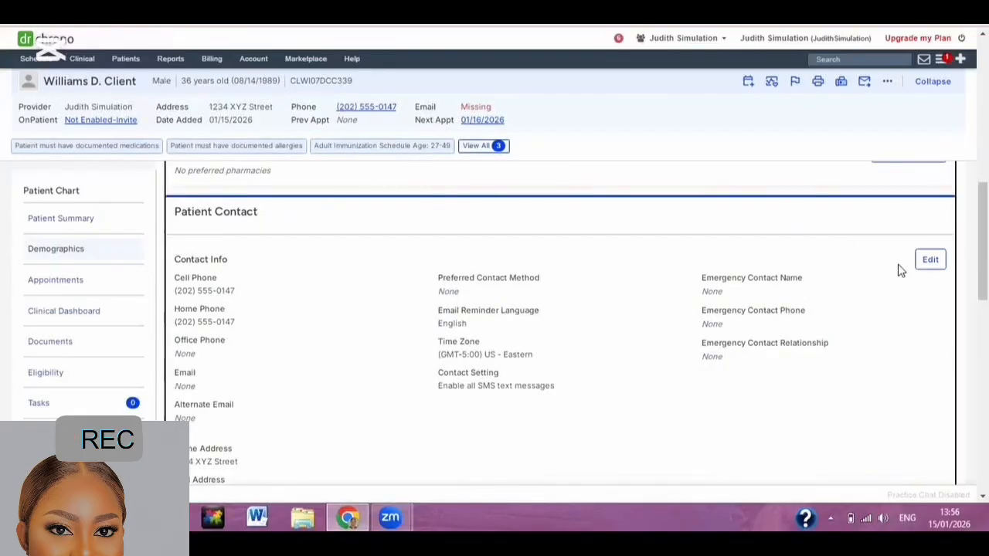
# Paste the copied email address into the patient's Contact Info and save it.
pyautogui.click(931, 258)
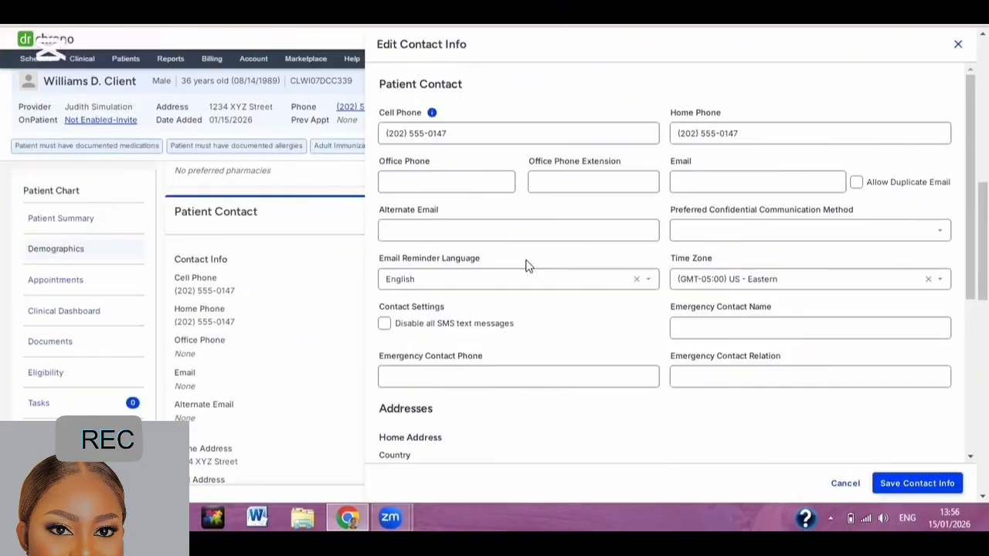
pyautogui.click(697, 183)
pyautogui.rightClick(709, 185)
pyautogui.click(732, 274)
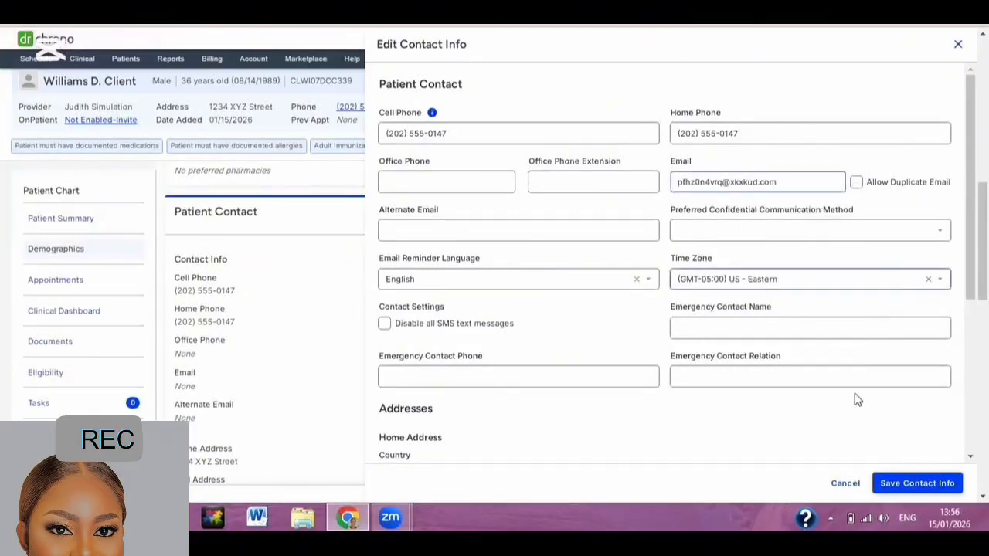
pyautogui.click(899, 483)
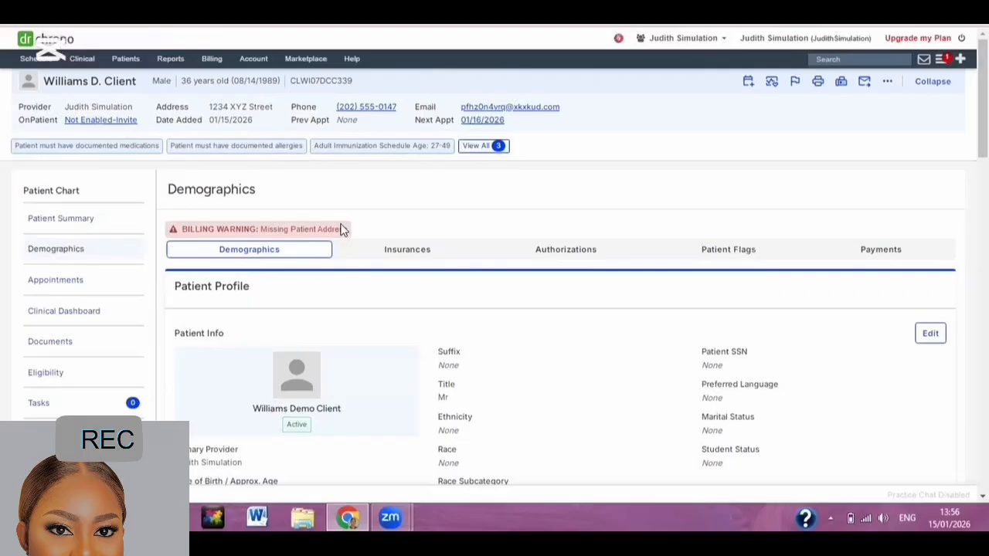
# Send the patient an OnPatient invite via email, then reopen the access details to confirm Pending.
pyautogui.click(81, 122)
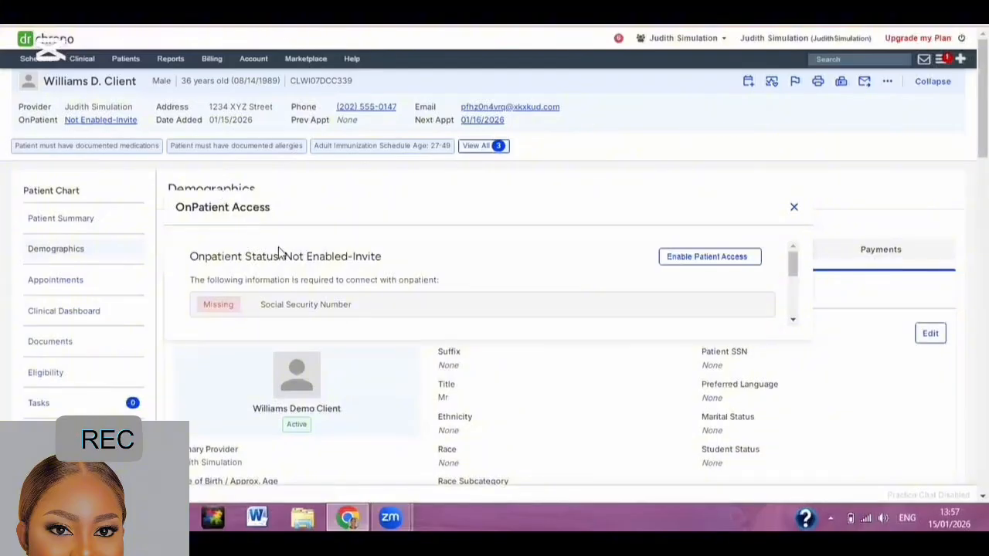
pyautogui.click(684, 263)
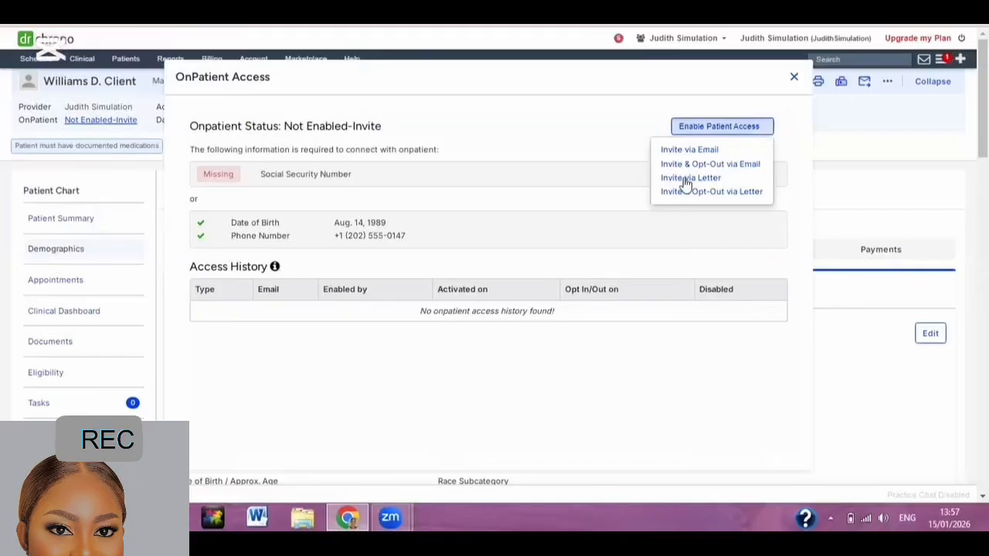
pyautogui.click(680, 152)
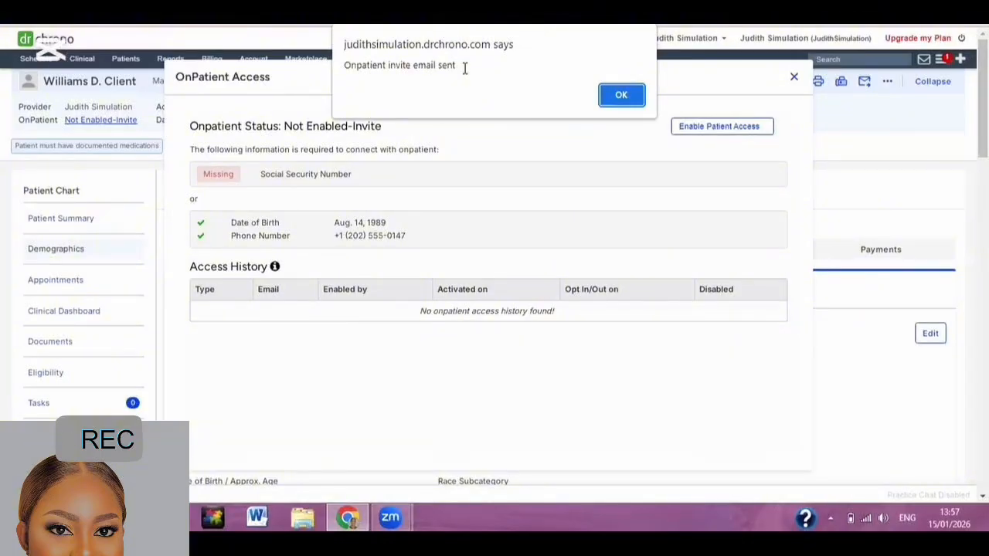
pyautogui.click(618, 95)
pyautogui.click(794, 78)
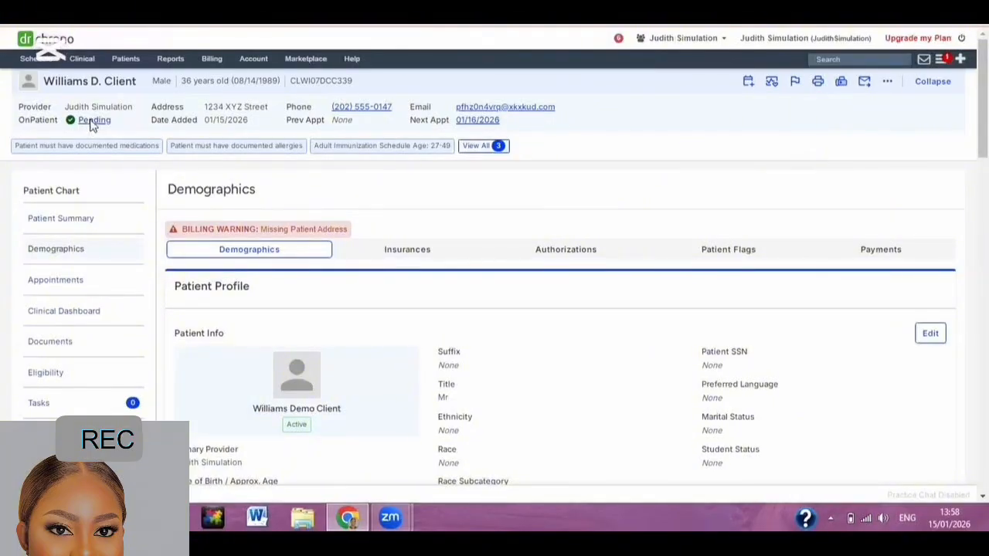
pyautogui.click(92, 122)
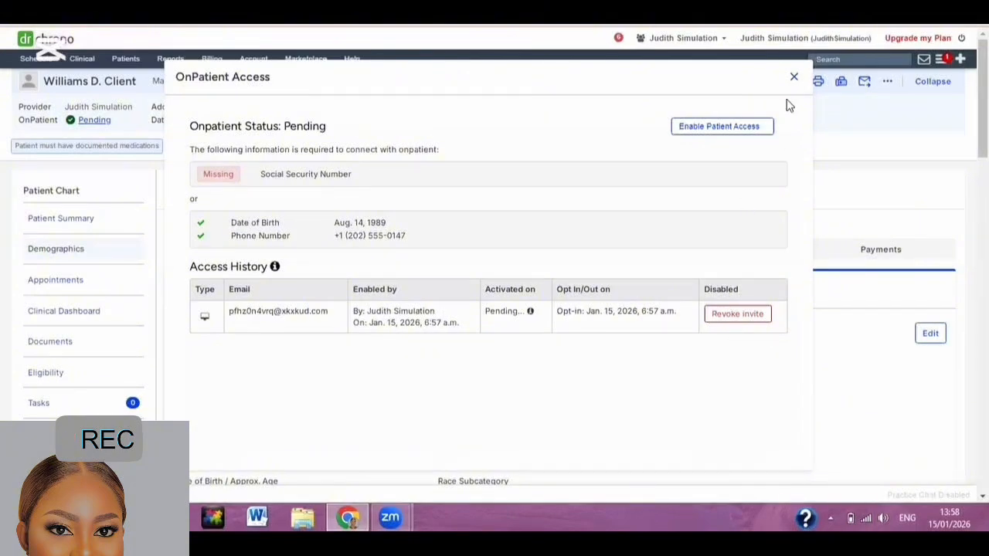
pyautogui.click(796, 80)
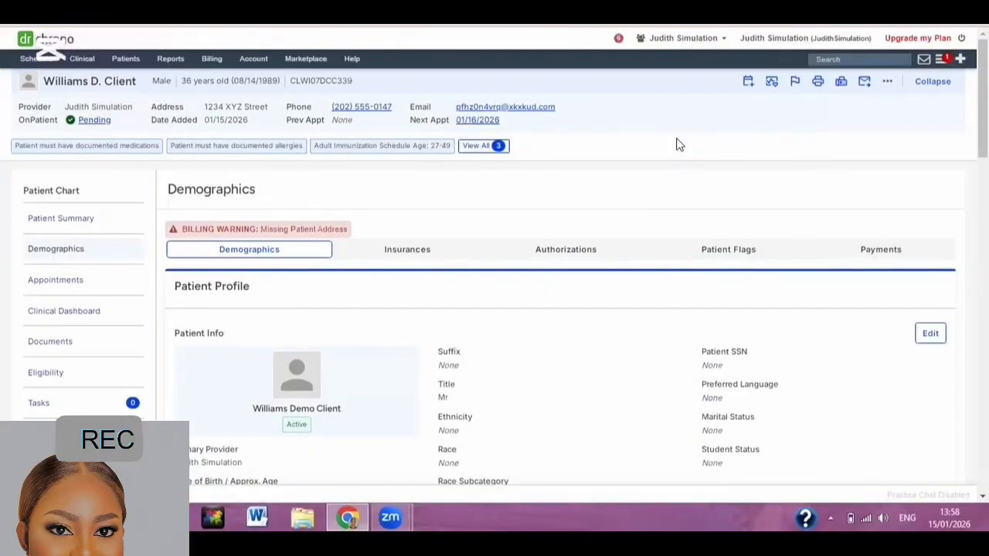
# Open the OnPatient invitation in the Temp Mail inbox and follow its Sign Up Now link.
pyautogui.click(740, 15)
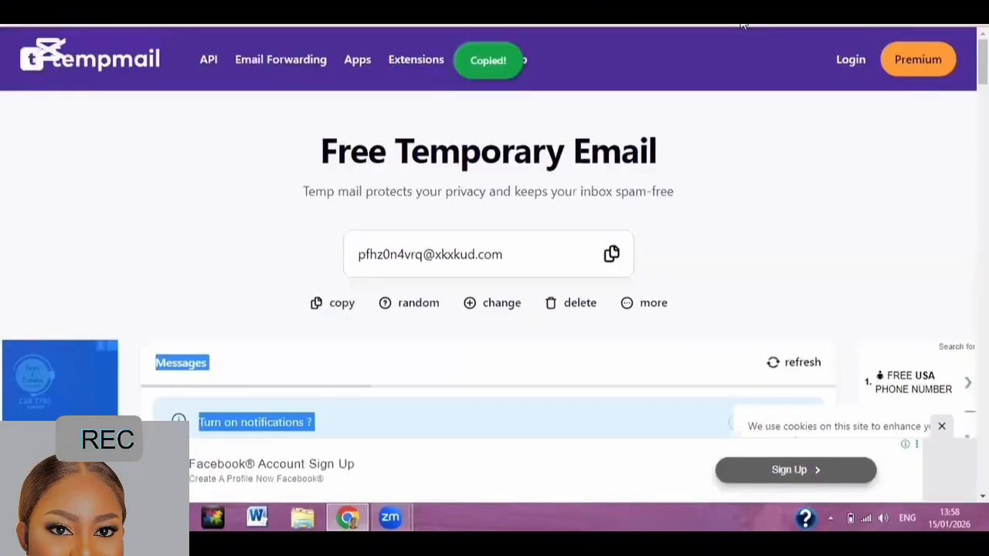
pyautogui.click(922, 212)
pyautogui.scroll(-1, 921, 212)
pyautogui.scroll(-1, 921, 211)
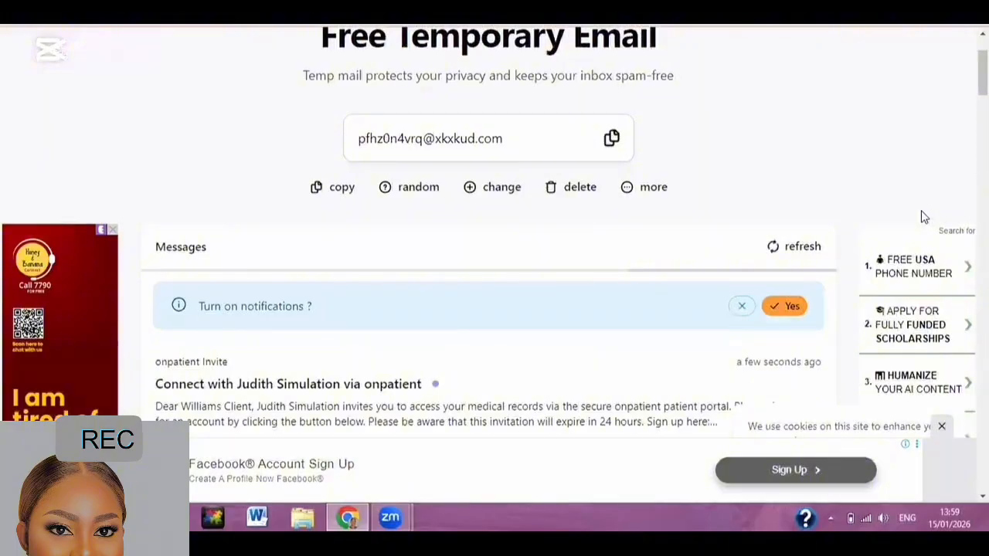
pyautogui.scroll(-2, 921, 210)
pyautogui.scroll(-1, 239, 237)
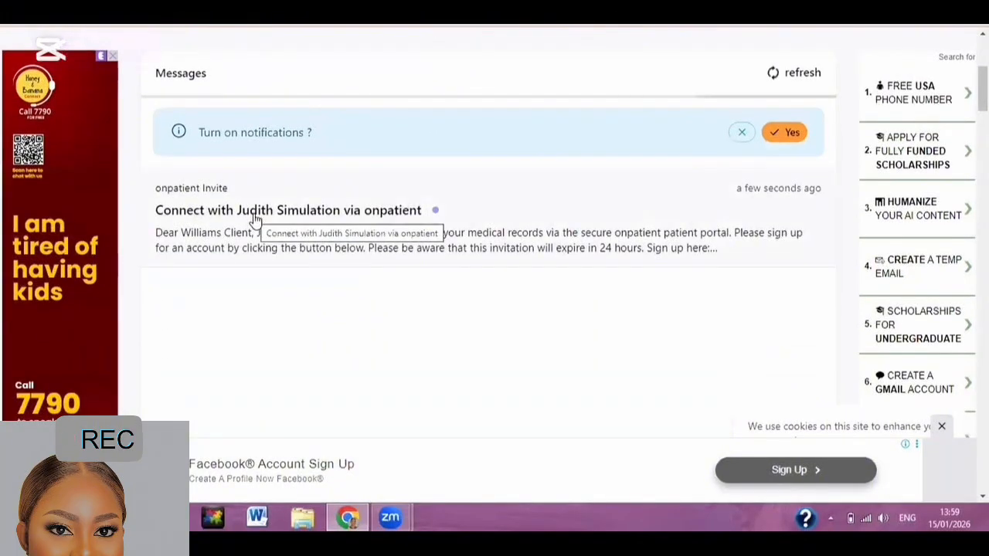
pyautogui.click(255, 218)
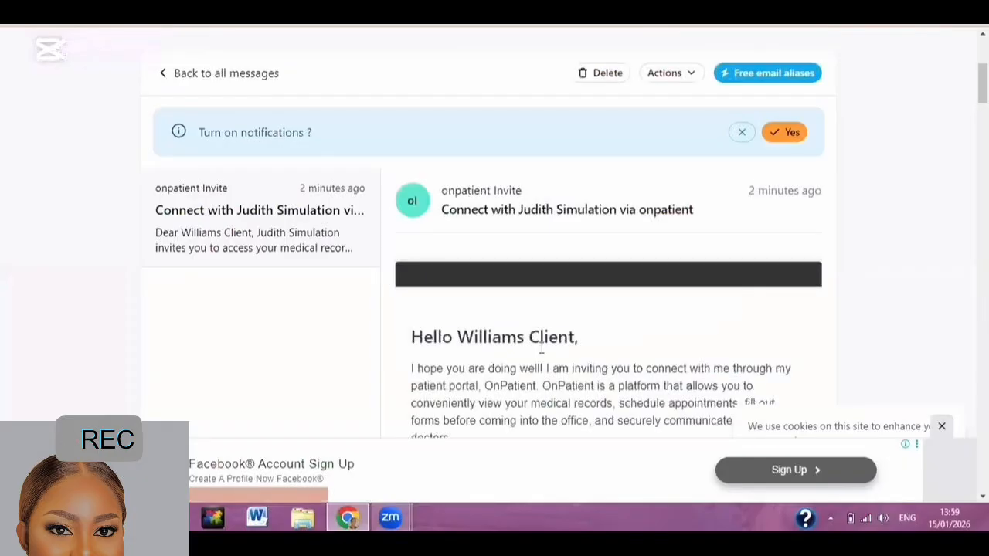
pyautogui.scroll(-2, 548, 346)
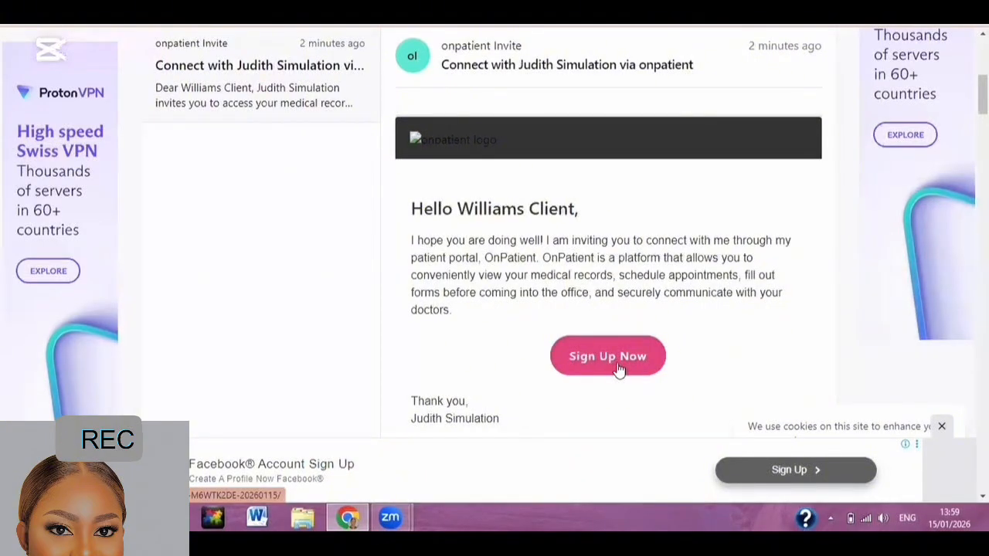
pyautogui.click(618, 366)
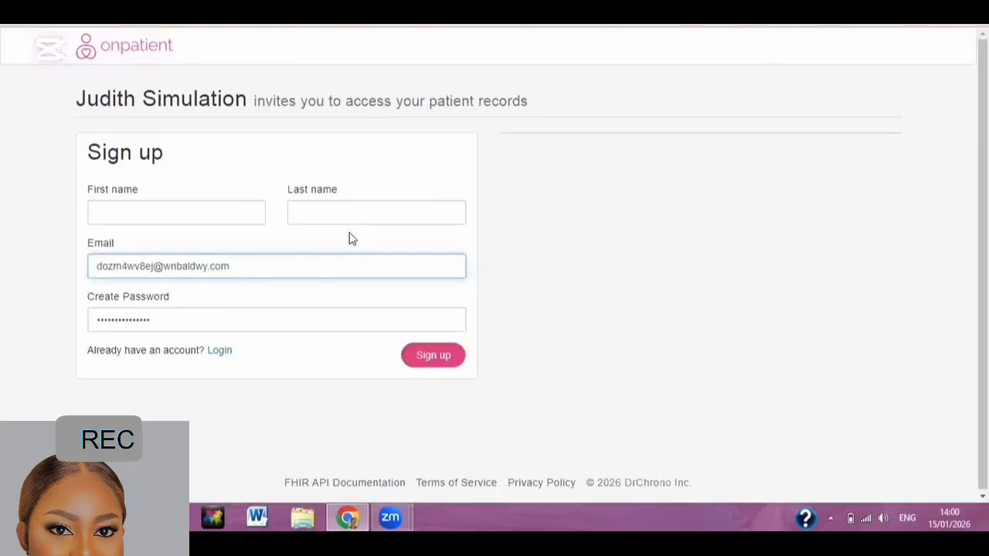
# Fill the OnPatient sign-up form with the temp email, the patient's name and a suggested password, and submit.
pyautogui.click(349, 234)
pyautogui.tripleClick(102, 266)
pyautogui.rightClick(123, 268)
pyautogui.click(147, 327)
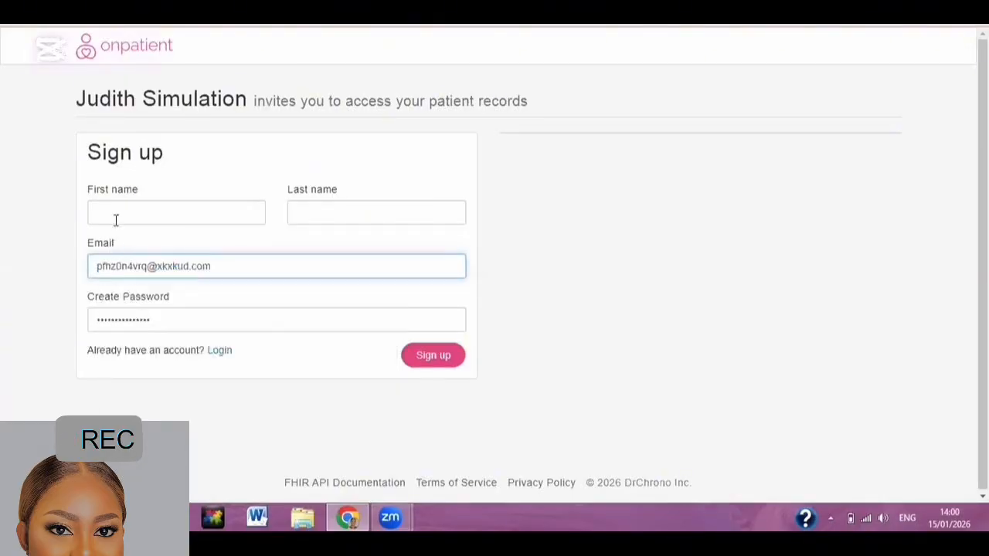
pyautogui.click(115, 221)
pyautogui.write('Williams')
pyautogui.press('Tab')
pyautogui.write('C')
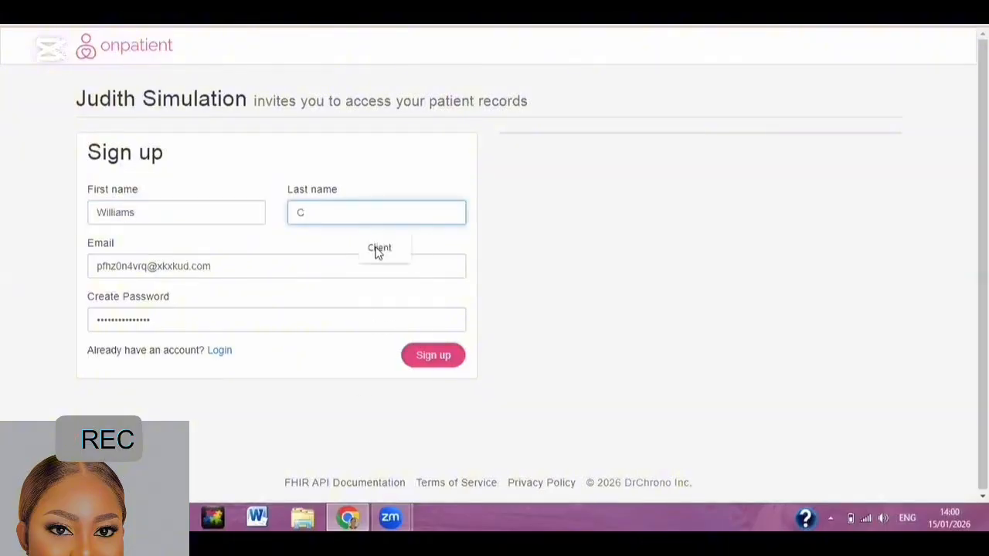
pyautogui.click(378, 254)
pyautogui.click(188, 310)
pyautogui.click(423, 358)
pyautogui.click(431, 358)
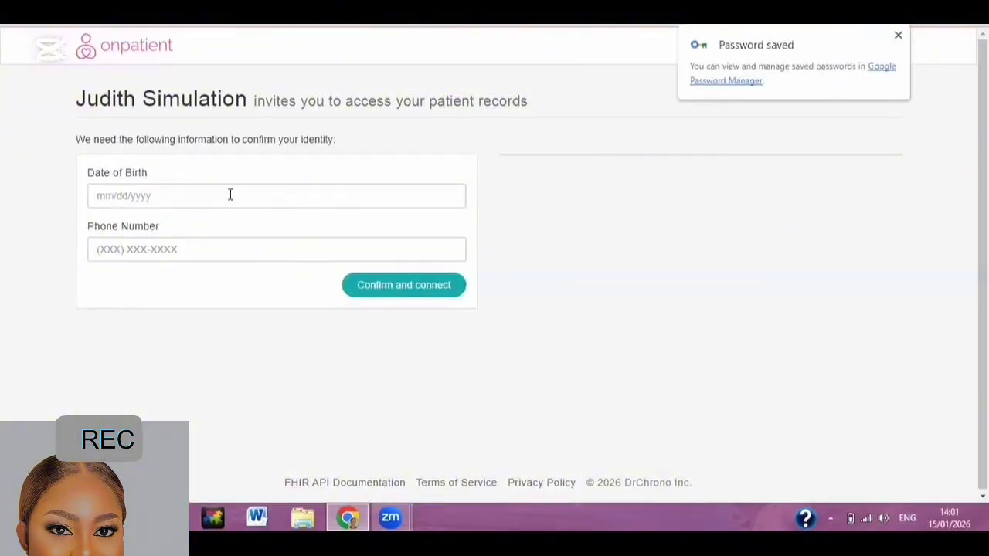
# Confirm identity with the patient's date of birth and a saved phone number, then view Appointments.
pyautogui.click(181, 199)
pyautogui.write('08141989')
pyautogui.click(167, 251)
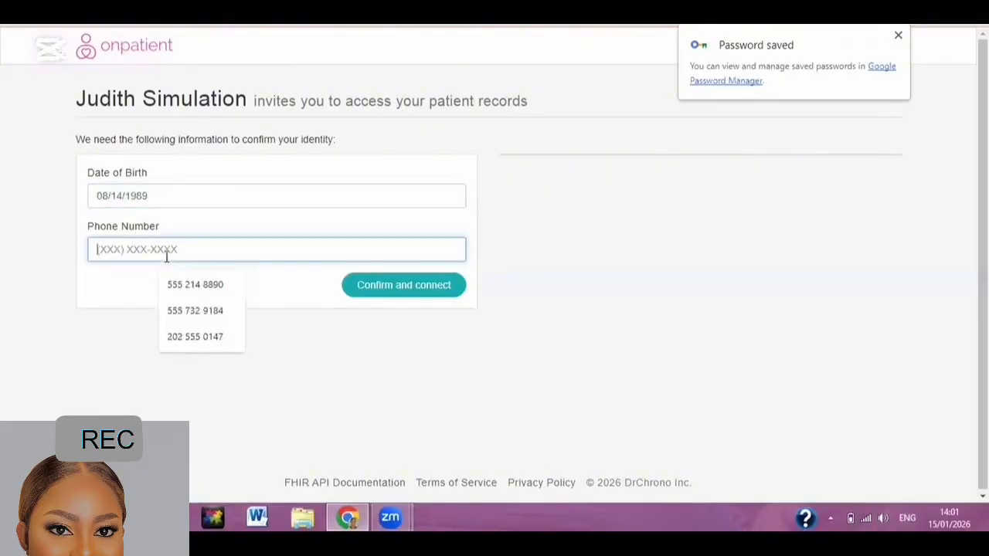
pyautogui.click(199, 335)
pyautogui.click(402, 285)
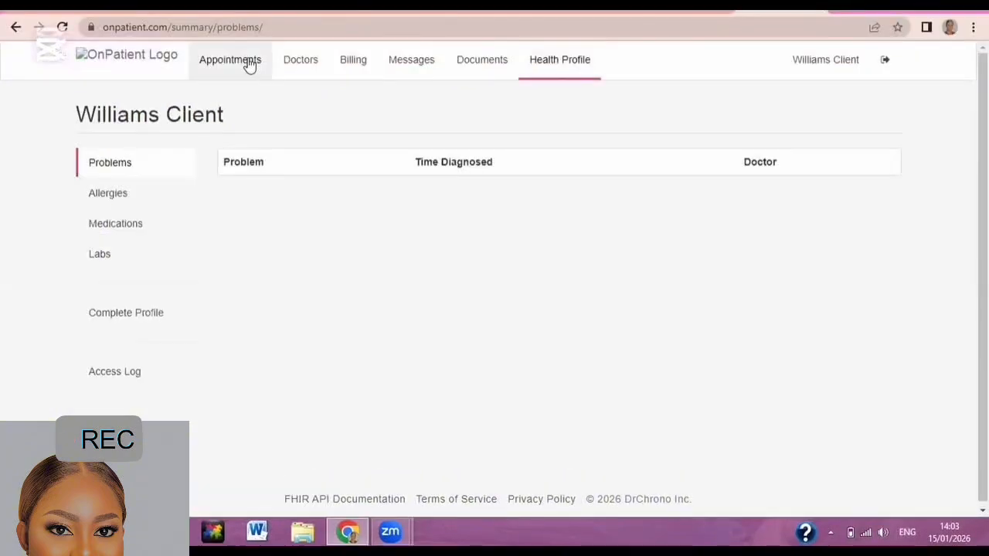
pyautogui.click(232, 60)
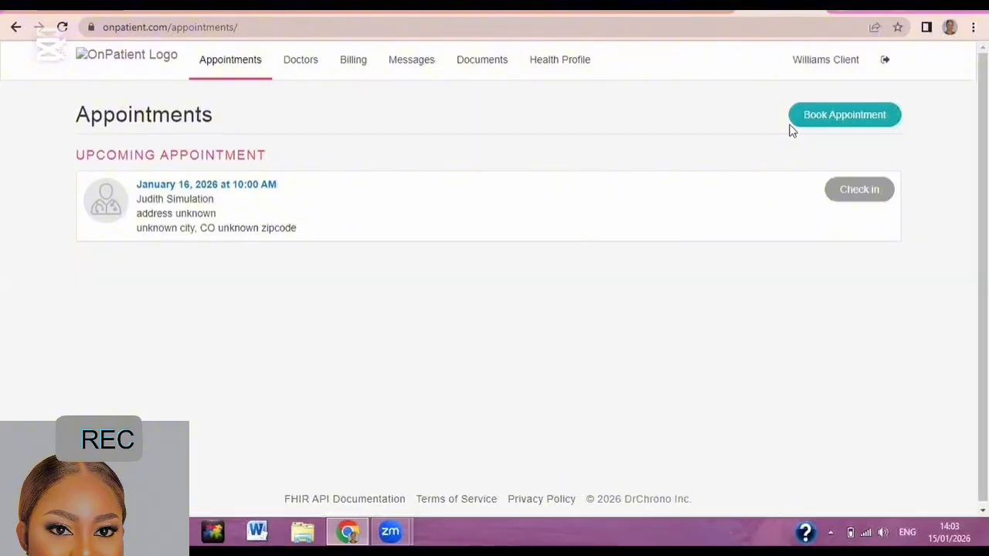
# Browse the portal's Doctors, Billing, Messages, Documents and Health Profile tabs, returning to Appointments.
pyautogui.click(300, 59)
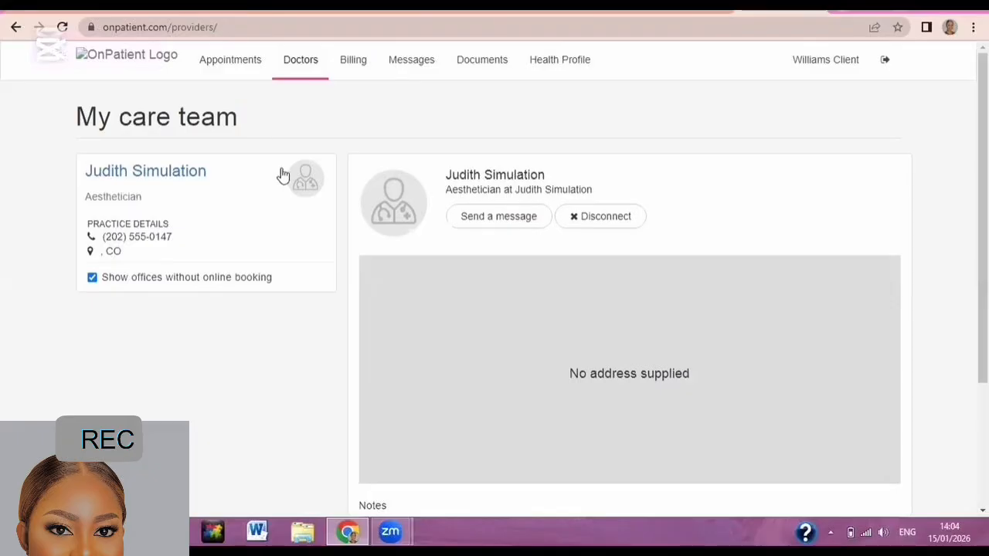
pyautogui.click(349, 65)
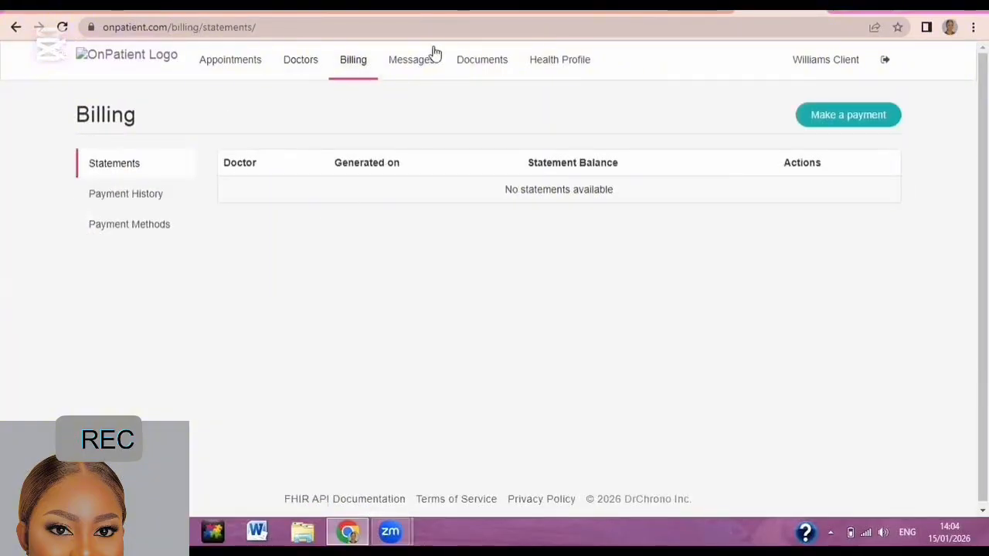
pyautogui.click(417, 74)
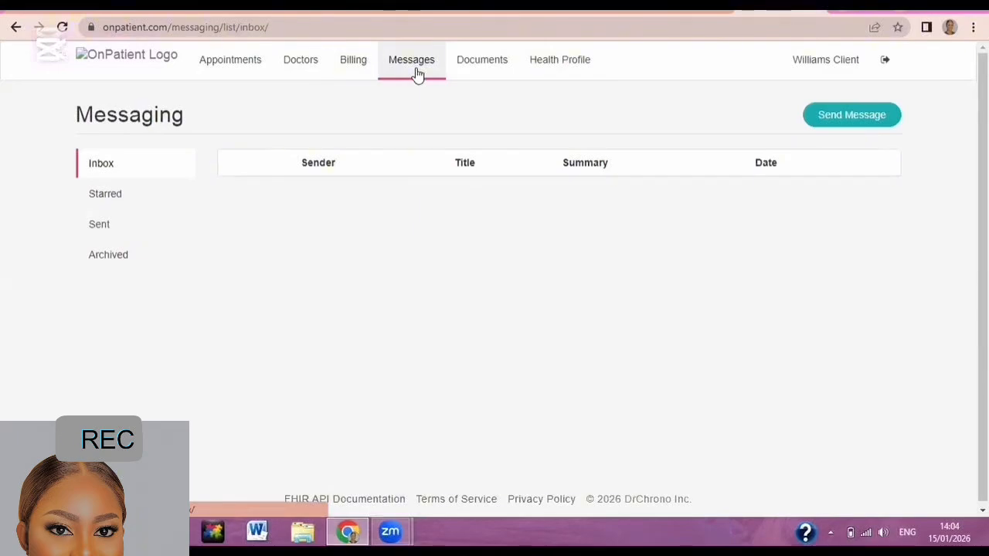
pyautogui.click(473, 80)
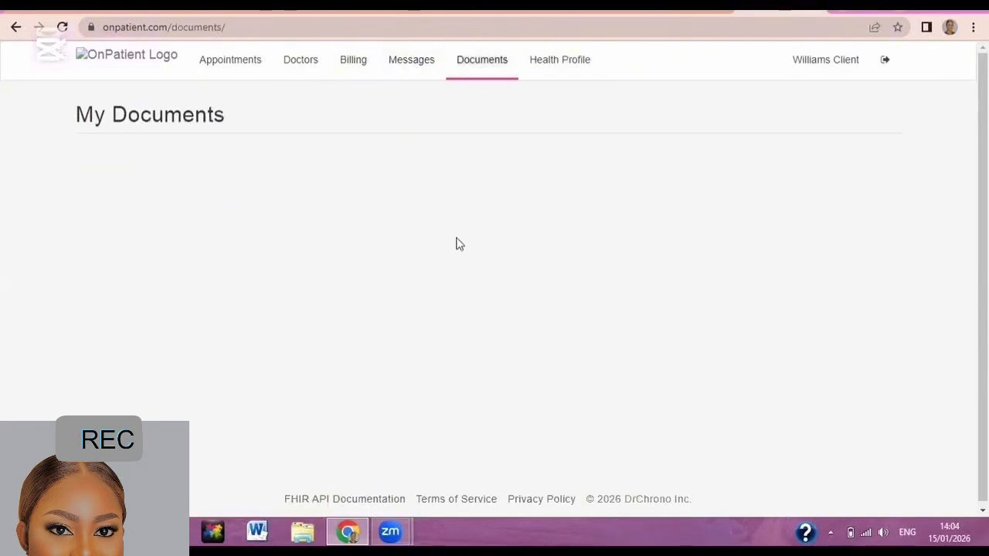
pyautogui.click(553, 66)
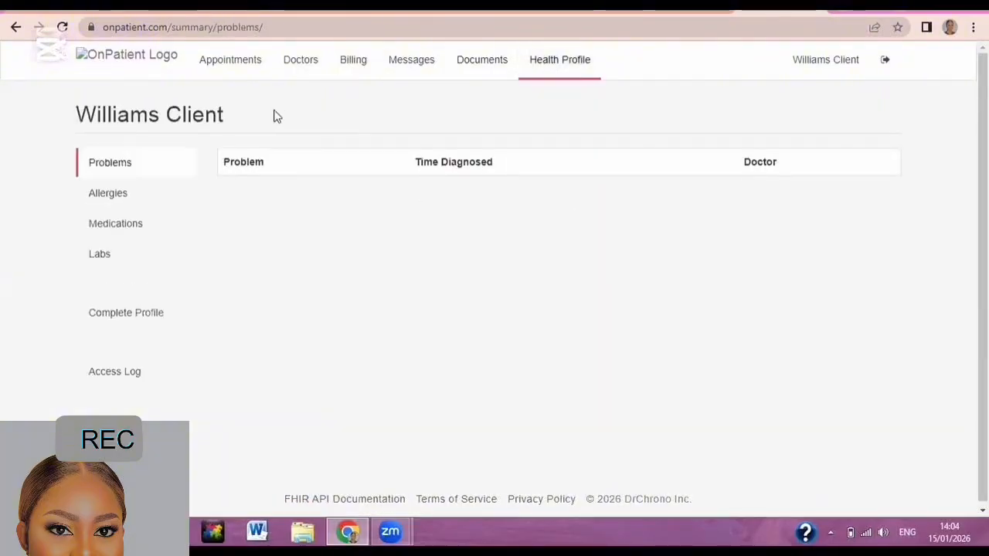
pyautogui.click(226, 61)
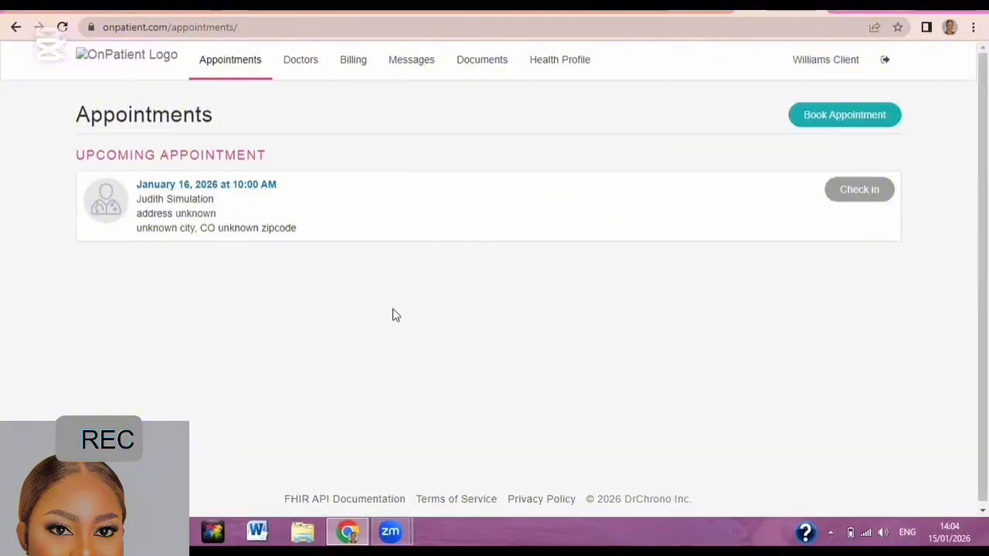
# Open the January 16 10:00 AM appointment's details, then return to DrChrono's weekly calendar.
pyautogui.click(613, 189)
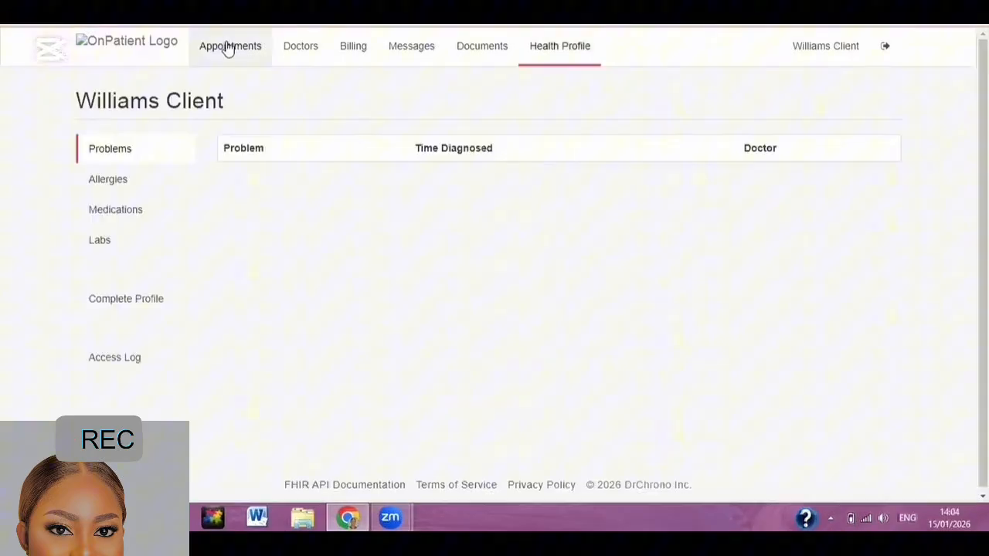
pyautogui.click(229, 60)
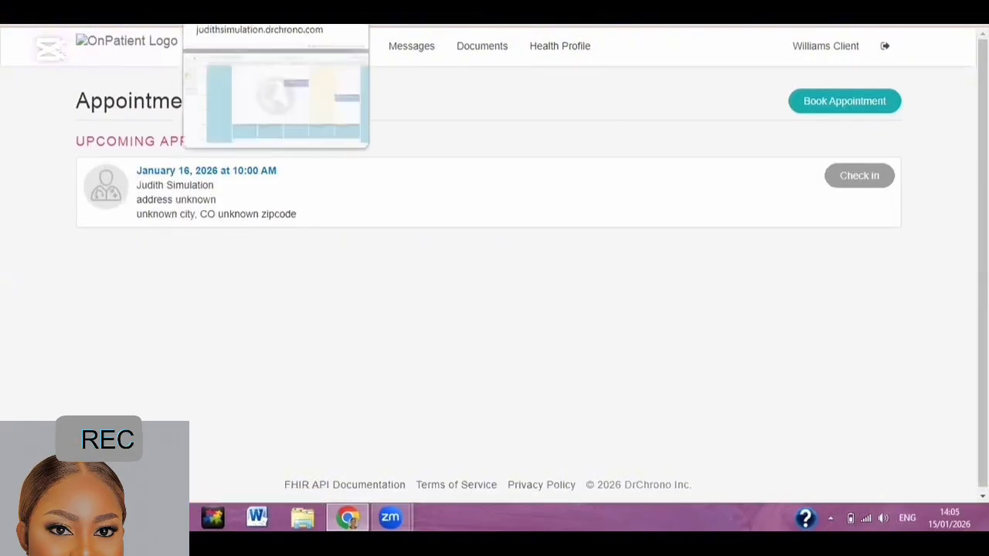
pyautogui.click(232, 5)
# Open the Fri 1/16 10:00 AM appointment from DrChrono's weekly calendar.
pyautogui.moveTo(746, 277)
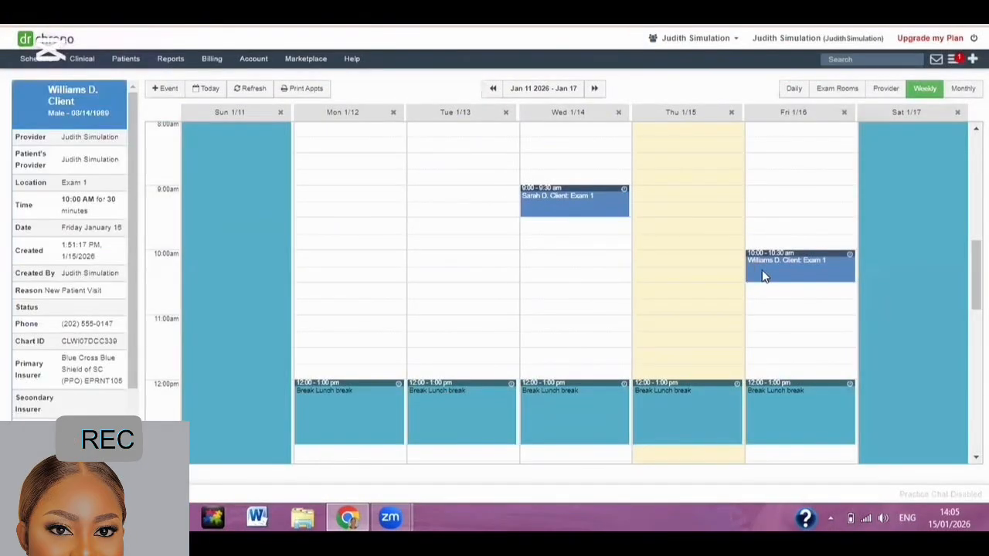
pyautogui.click(779, 271)
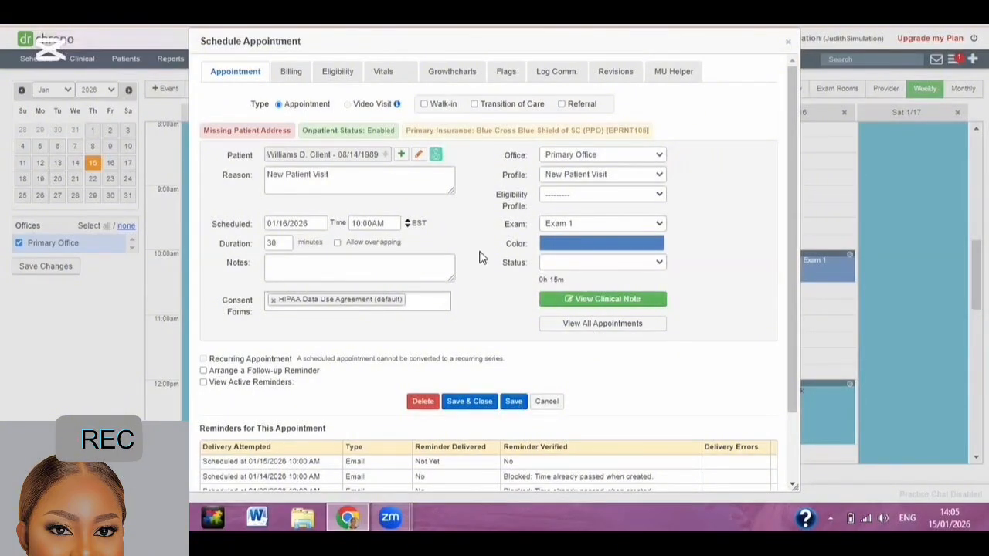
# Try inviting the patient to OnPatient, dismiss the already-invited alert, and review Notes and Status.
pyautogui.click(436, 158)
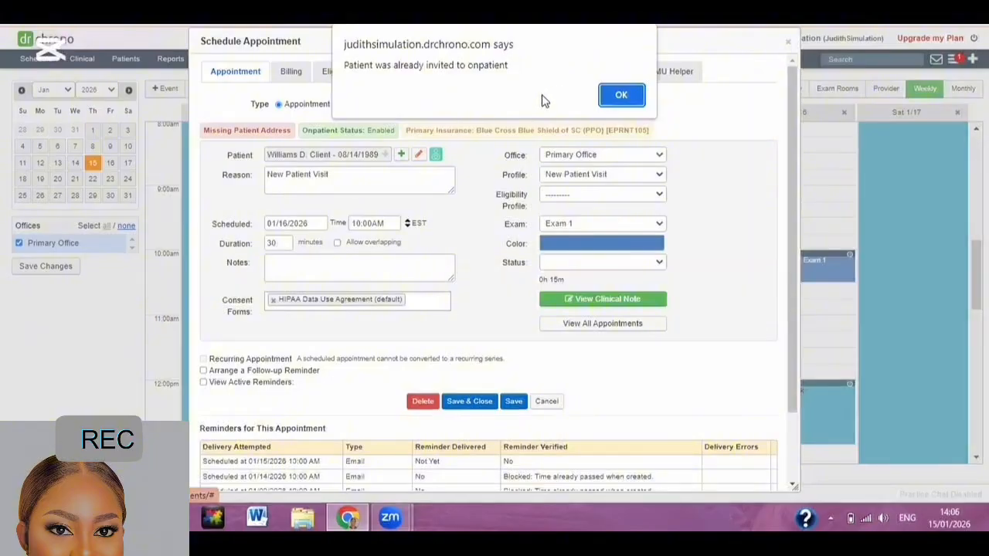
pyautogui.click(618, 94)
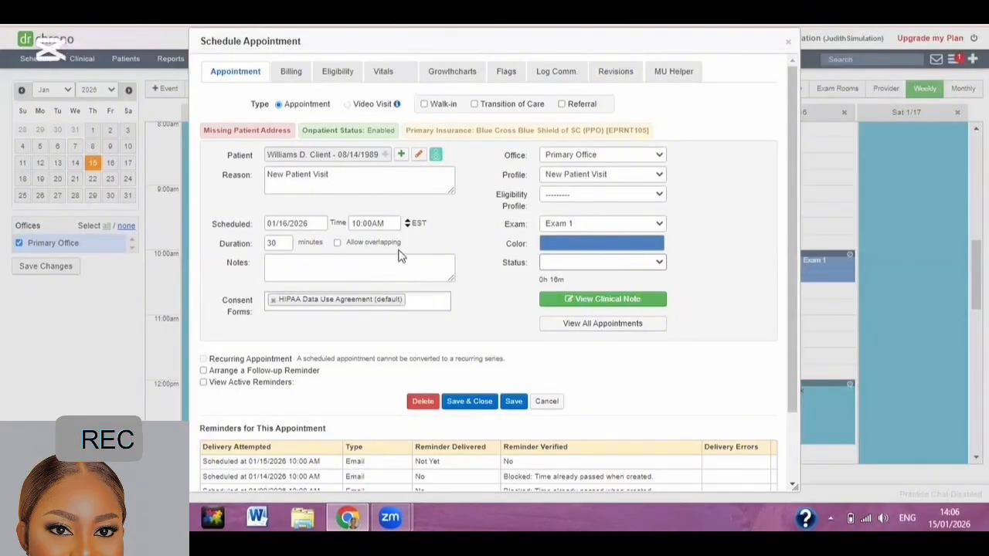
pyautogui.click(375, 268)
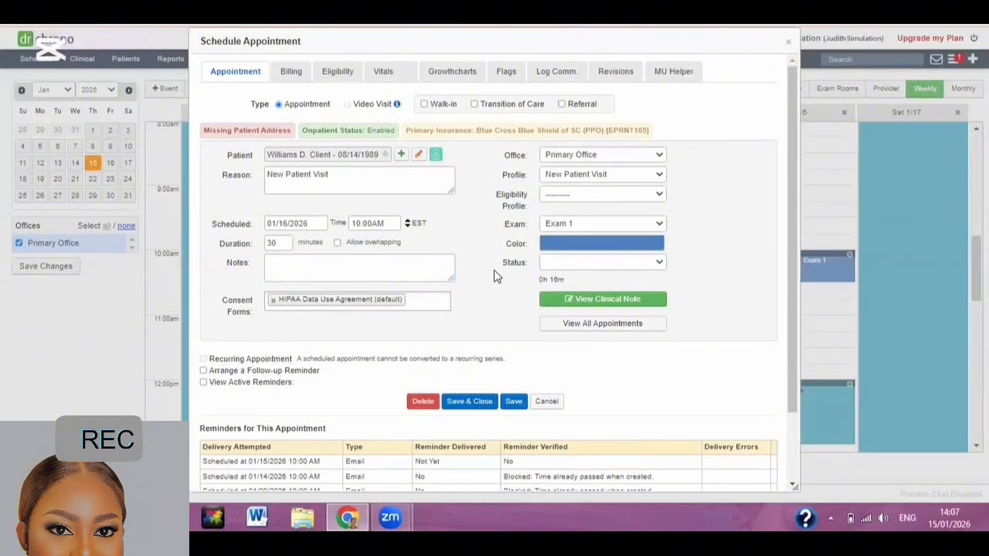
pyautogui.click(561, 267)
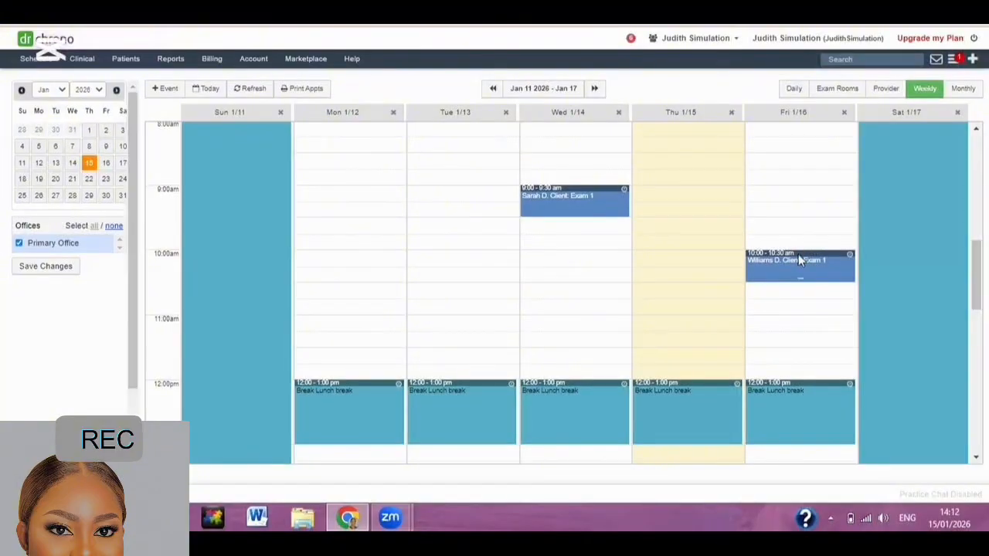
pyautogui.moveTo(784, 268)
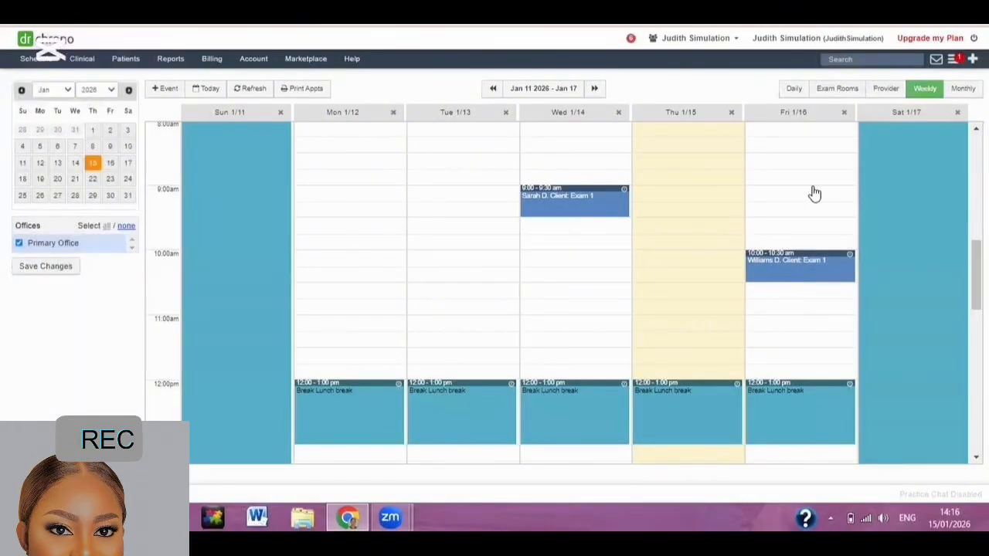
pyautogui.moveTo(800, 260)
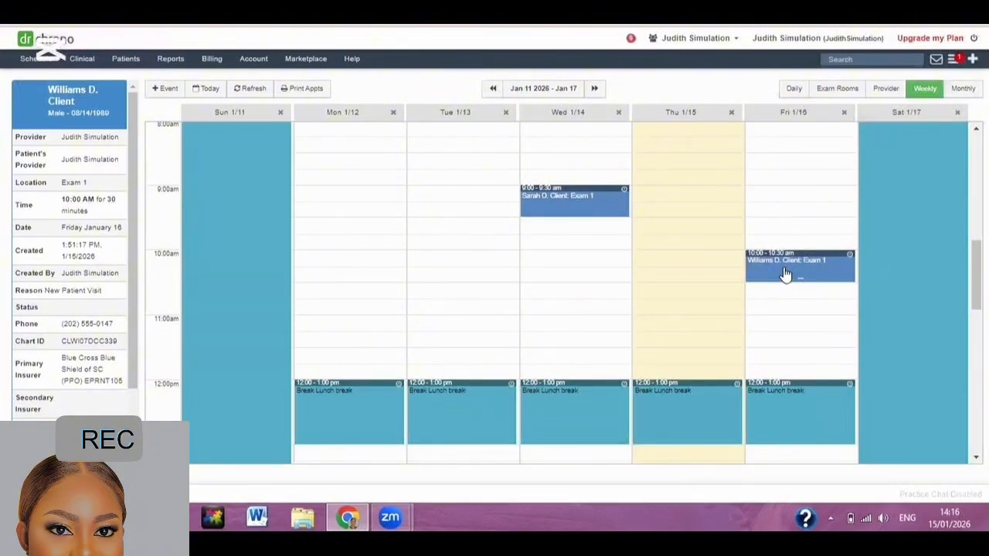
# Delete the Fri 1/16 10:00 AM appointment and confirm the deletion.
pyautogui.click(785, 274)
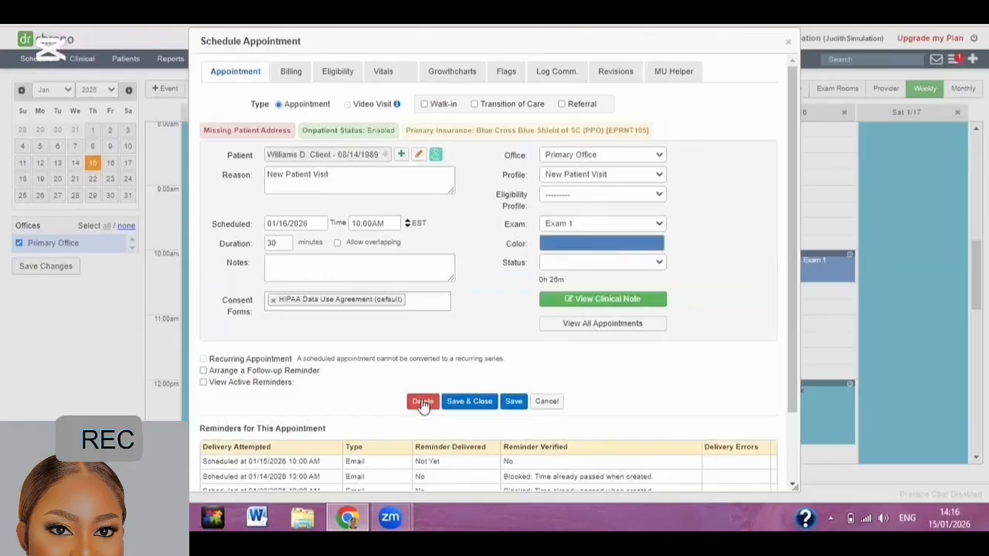
pyautogui.click(422, 403)
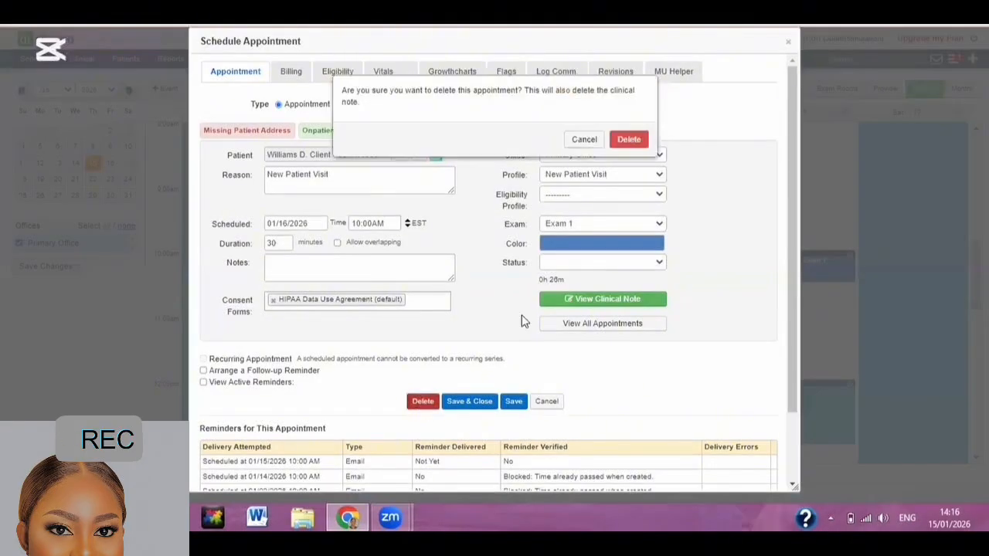
pyautogui.click(638, 140)
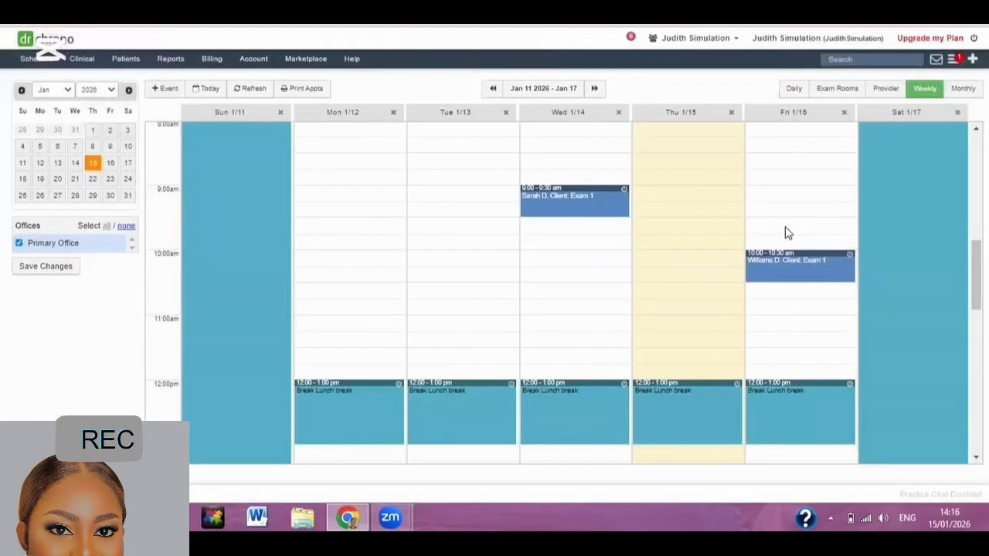